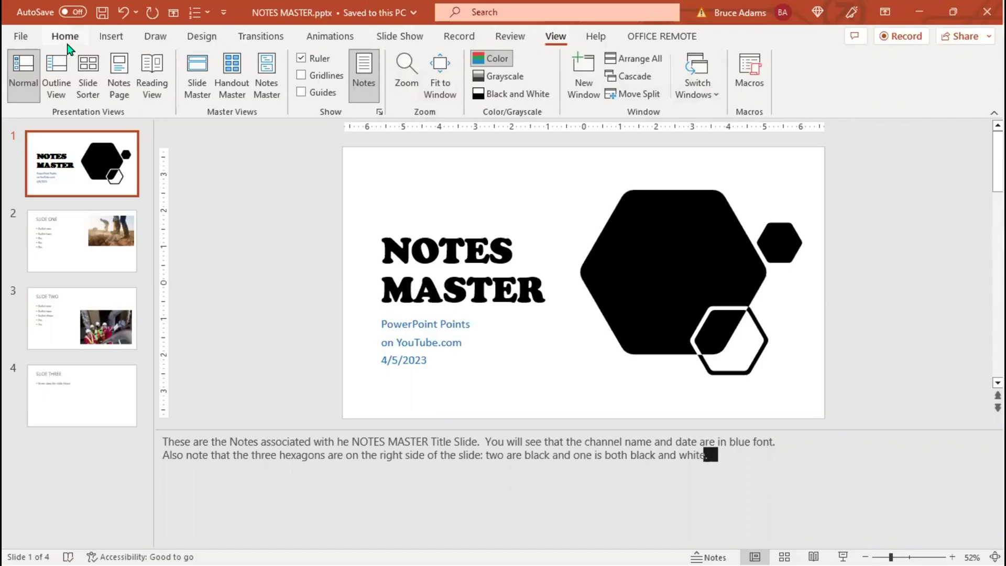
- Open the Notes Master from the View tab, then close it to return to the slides
left_click(67, 40)
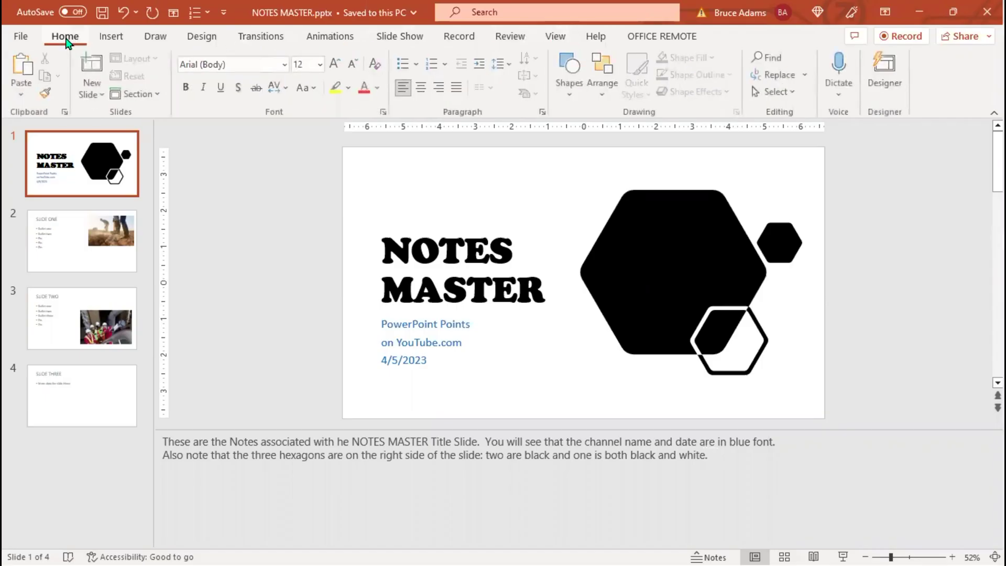
left_click(555, 38)
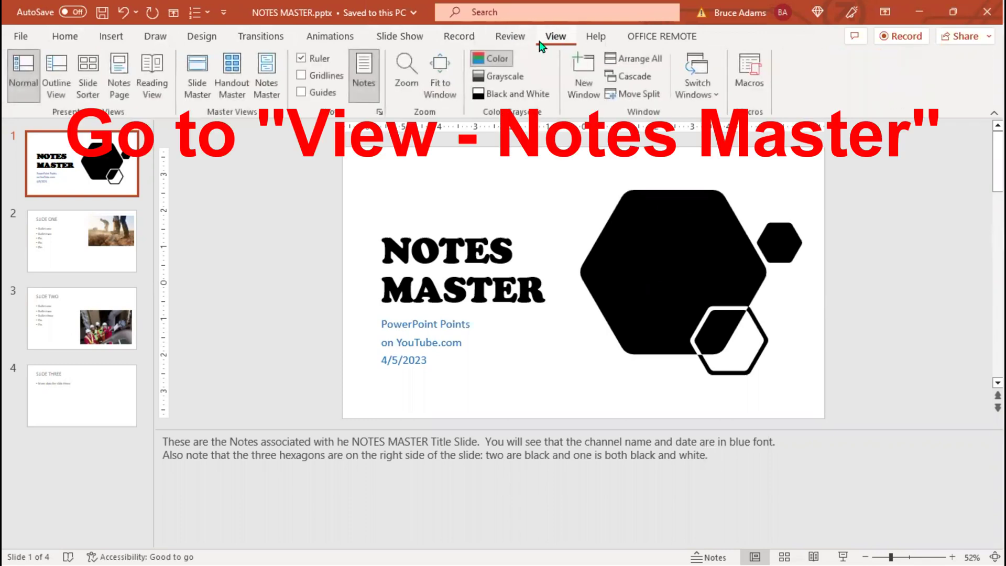
left_click(266, 64)
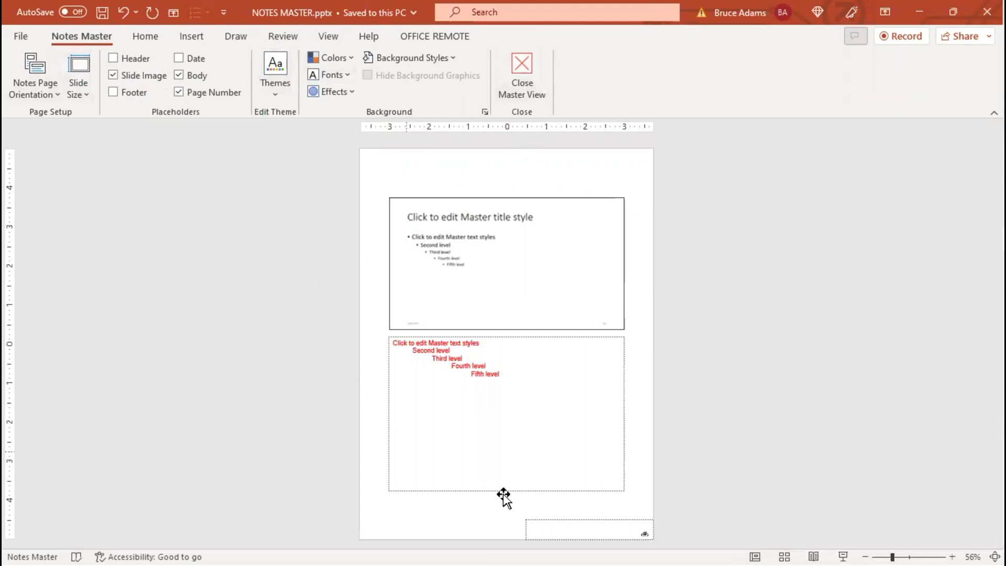
left_click(522, 66)
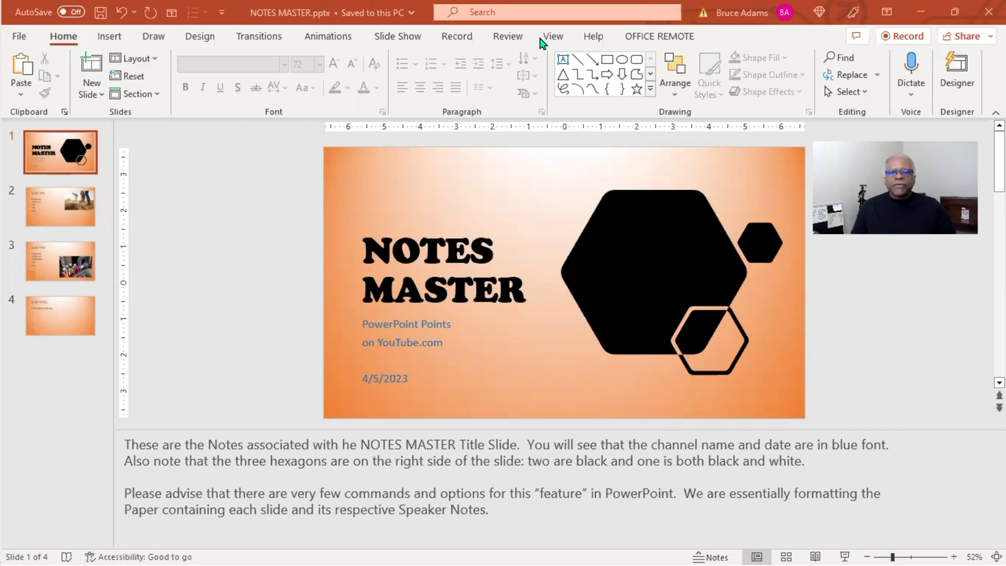
- Hide and restore the speaker notes pane, first from the View ribbon, then from the status bar
left_click(553, 37)
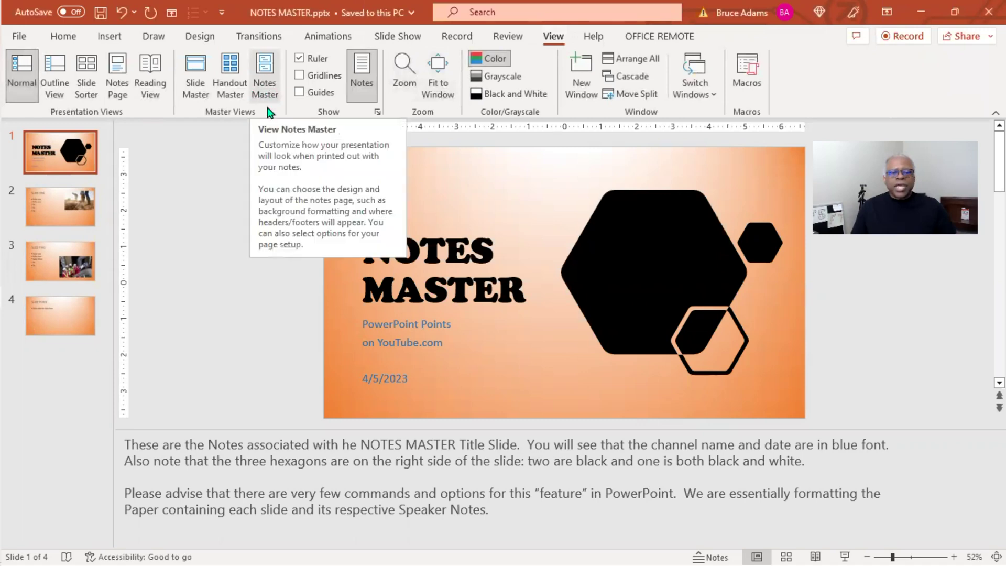
left_click(363, 79)
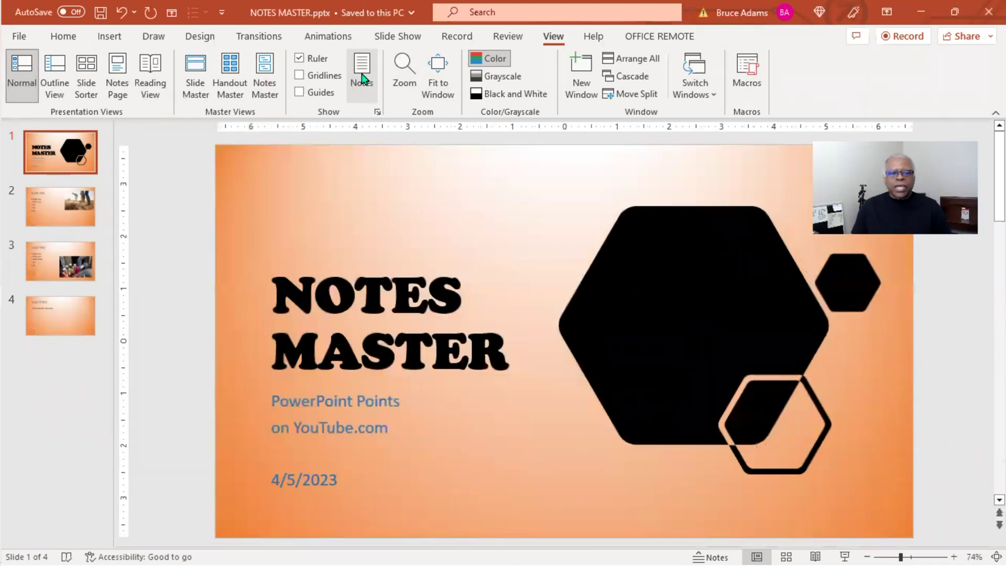
left_click(362, 80)
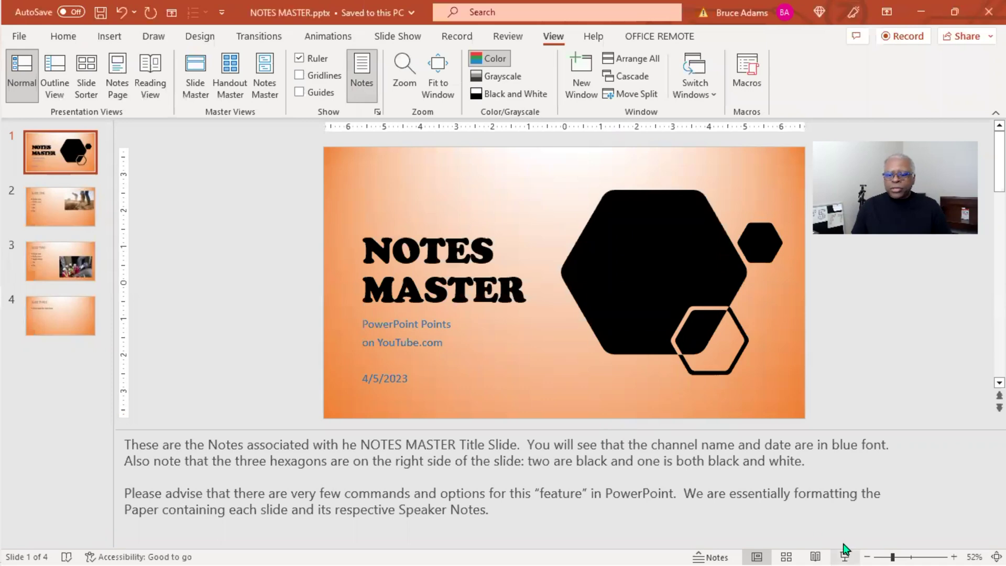
left_click(703, 547)
left_click(704, 553)
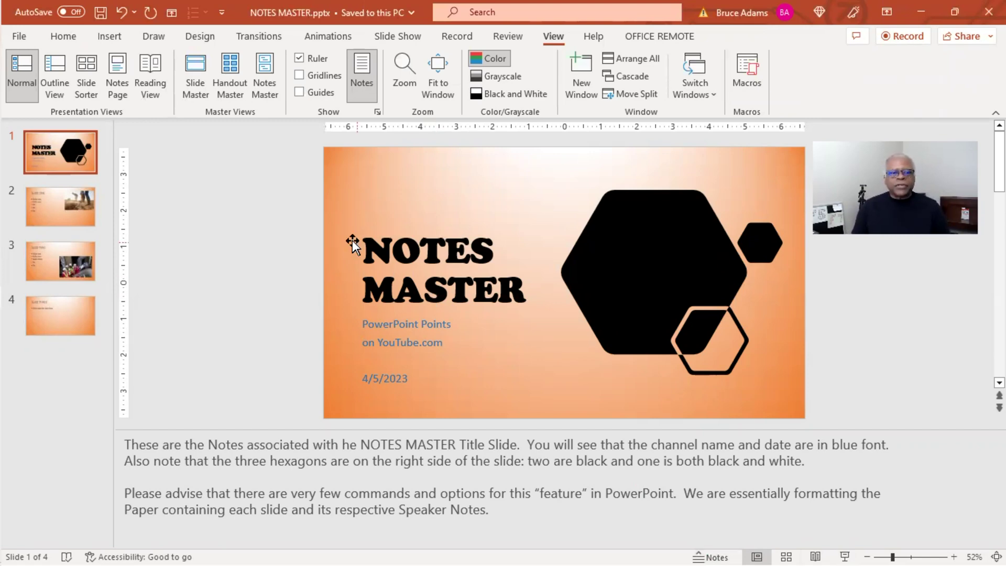
- Open the Notes Master, try landscape notes page orientation, then undo back to portrait
left_click(266, 77)
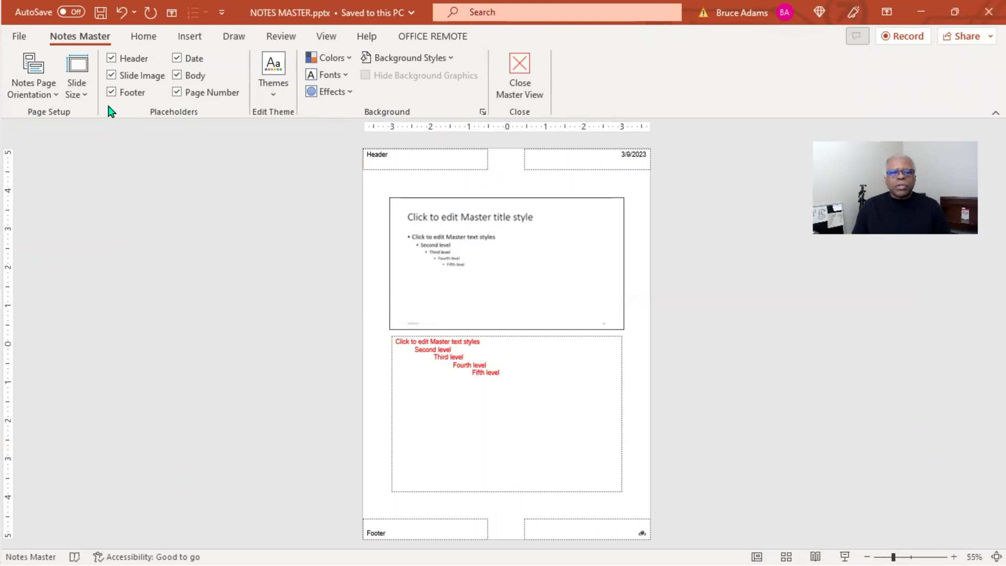
left_click(56, 95)
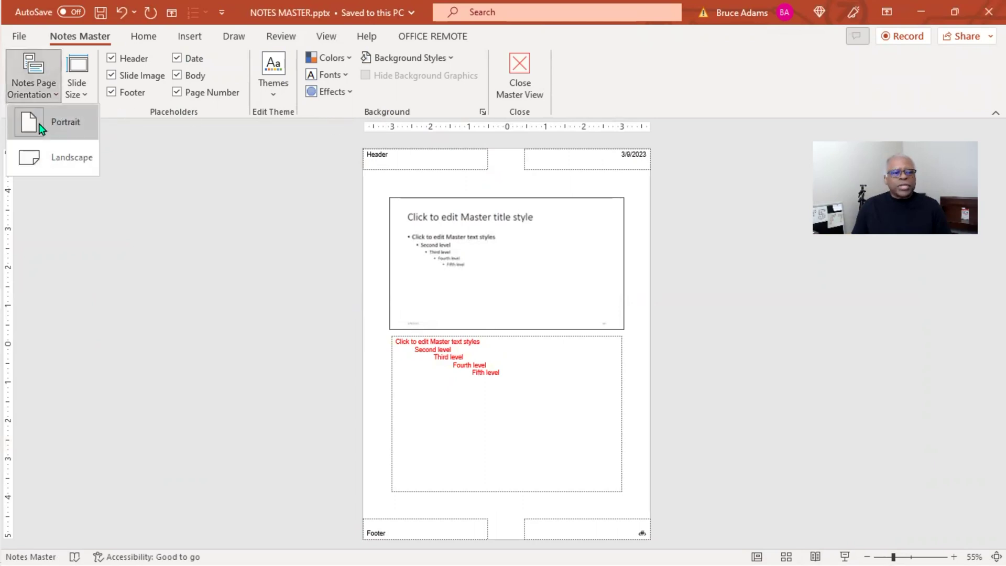
left_click(93, 157)
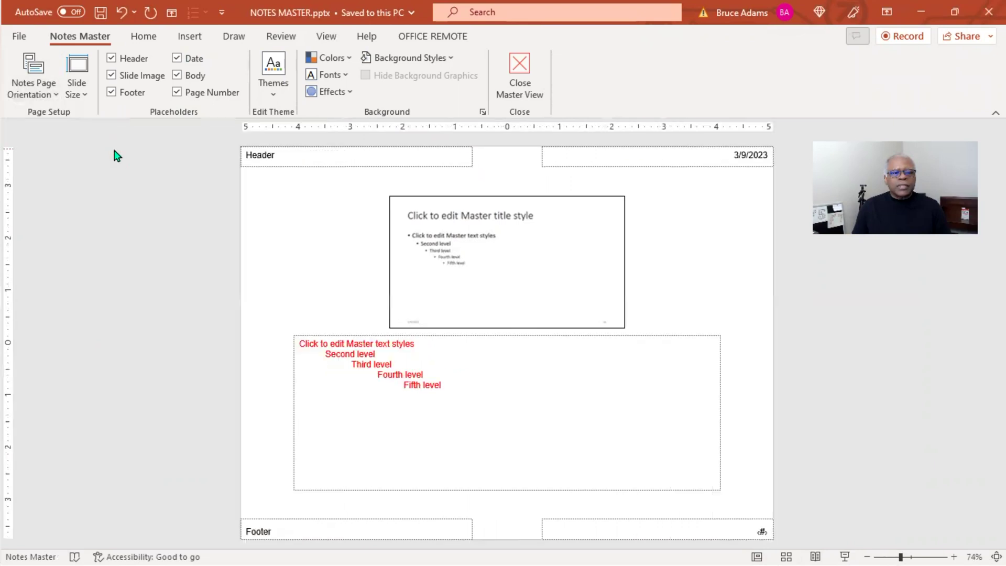
left_click(121, 12)
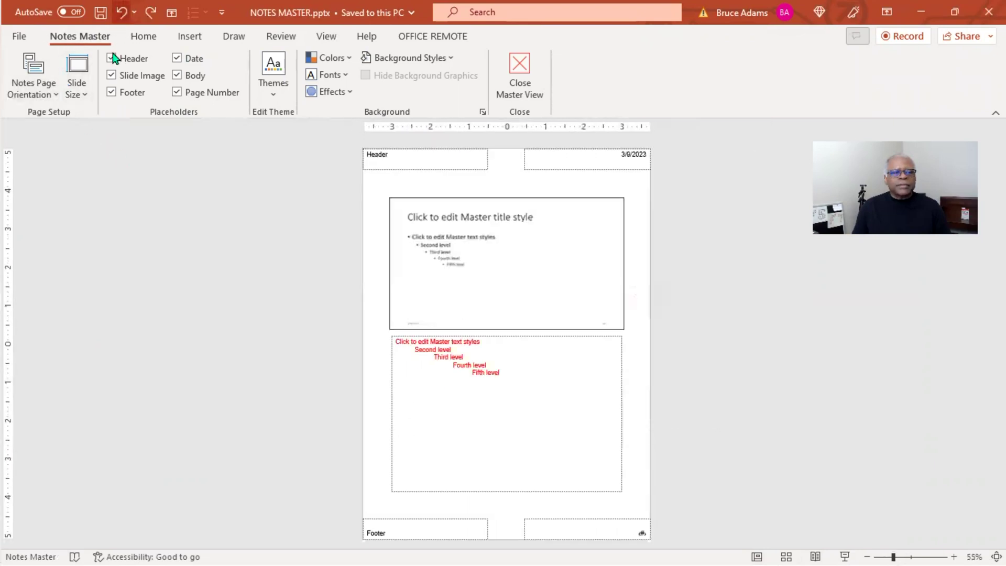
- Open the Custom Slide Size settings and cancel, leaving the slide size unchanged
left_click(84, 97)
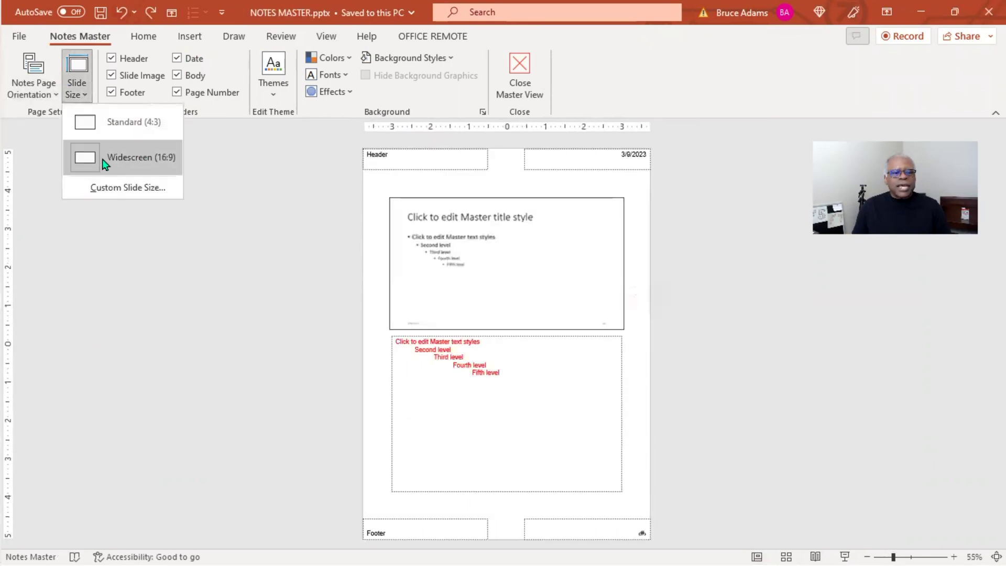
left_click(108, 195)
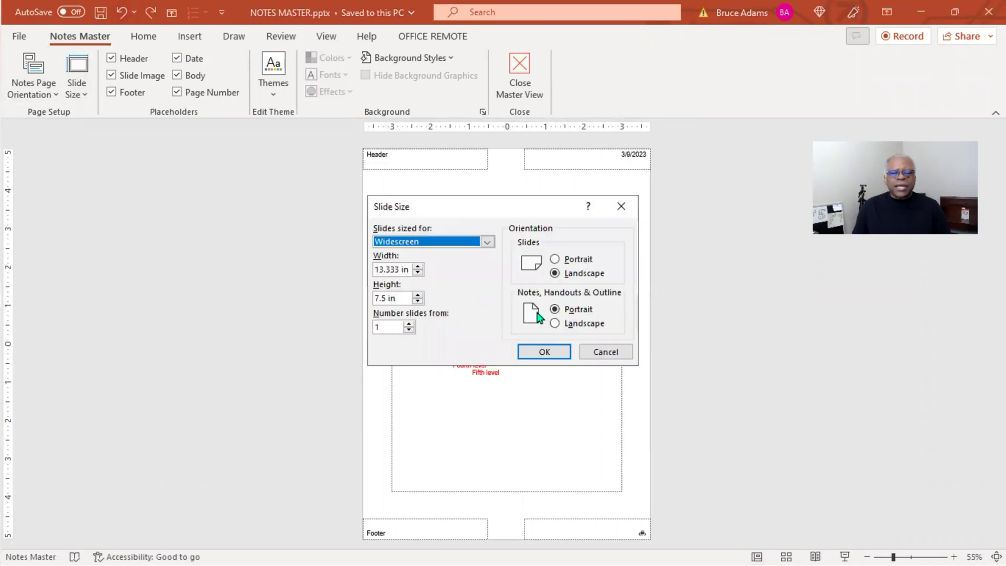
left_click(597, 352)
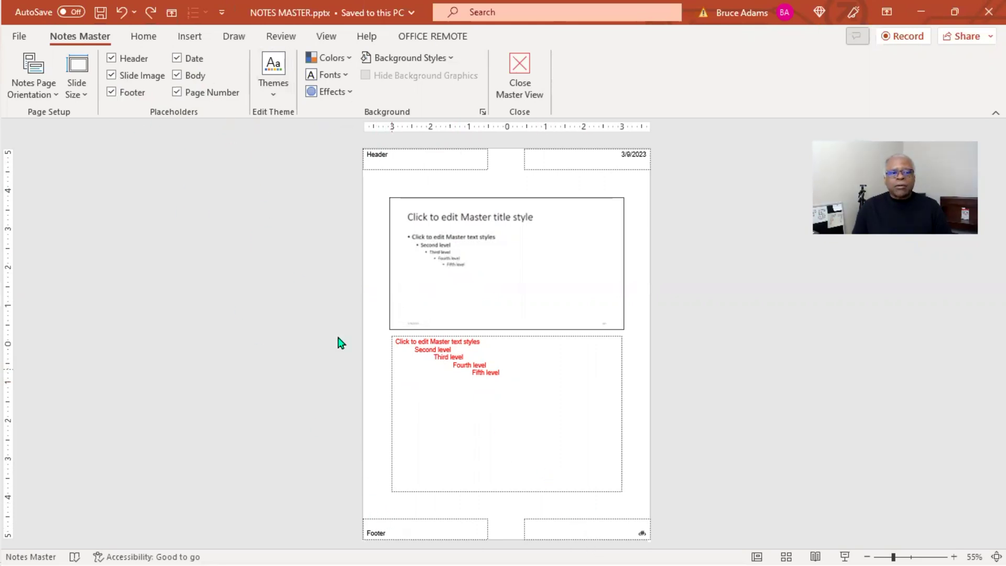
left_click(176, 91)
left_click(176, 75)
left_click(177, 58)
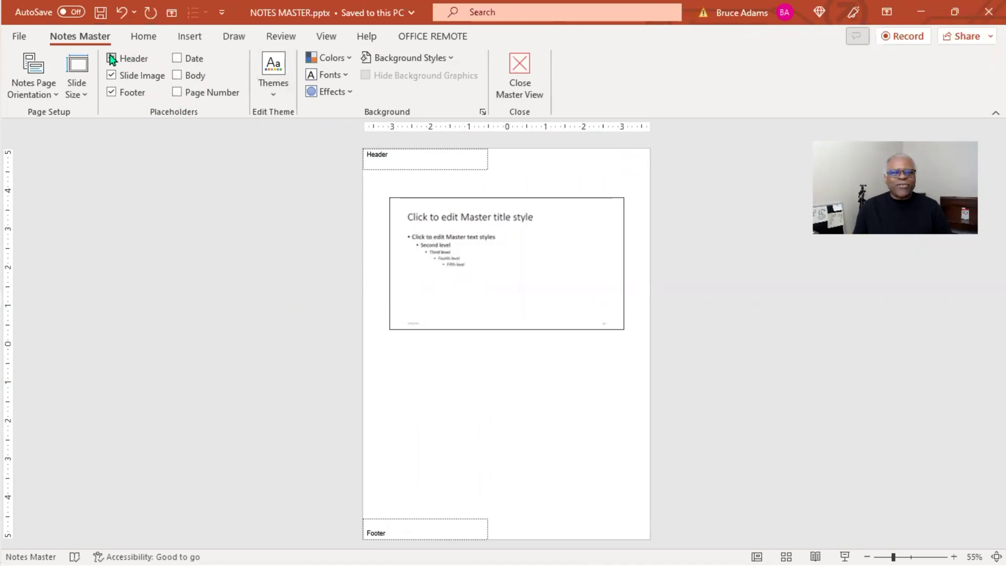
left_click(111, 58)
left_click(111, 75)
left_click(112, 92)
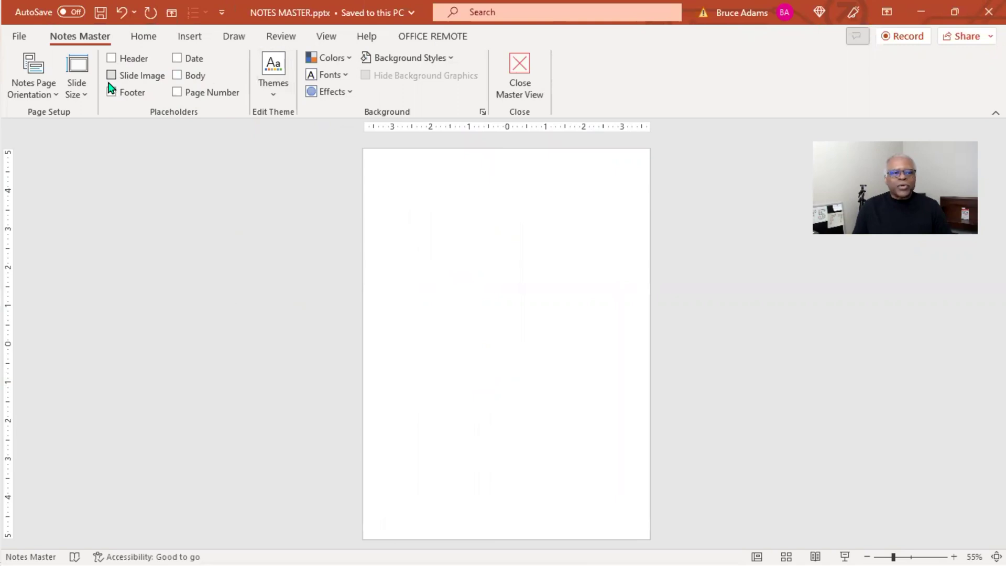
left_click(111, 77)
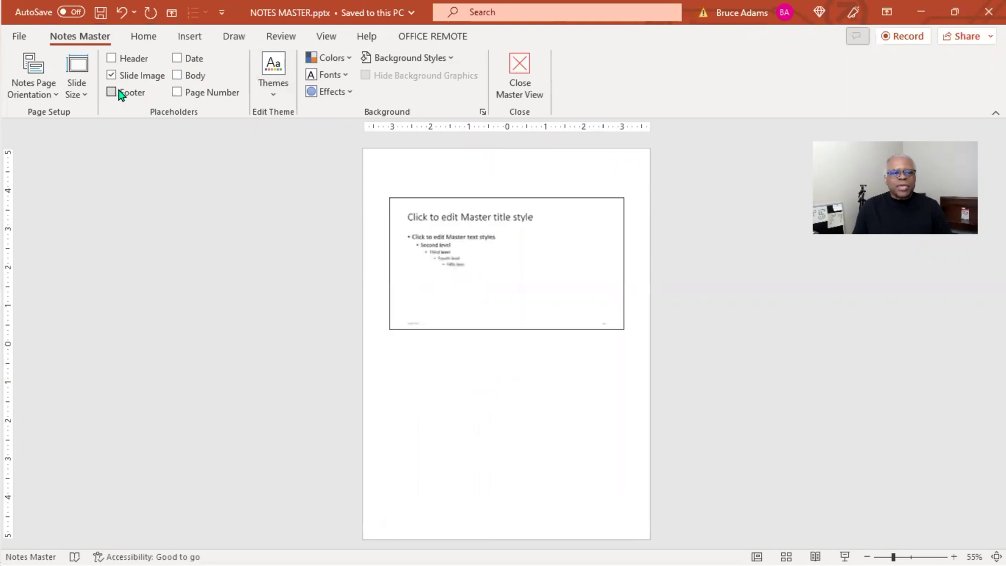
left_click(178, 76)
left_click(177, 94)
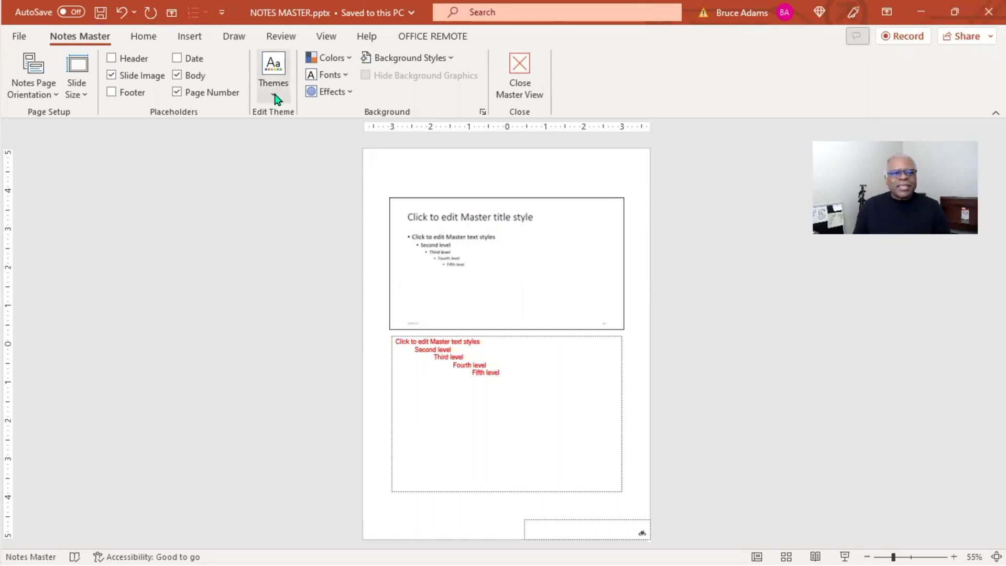
left_click(177, 59)
left_click(112, 59)
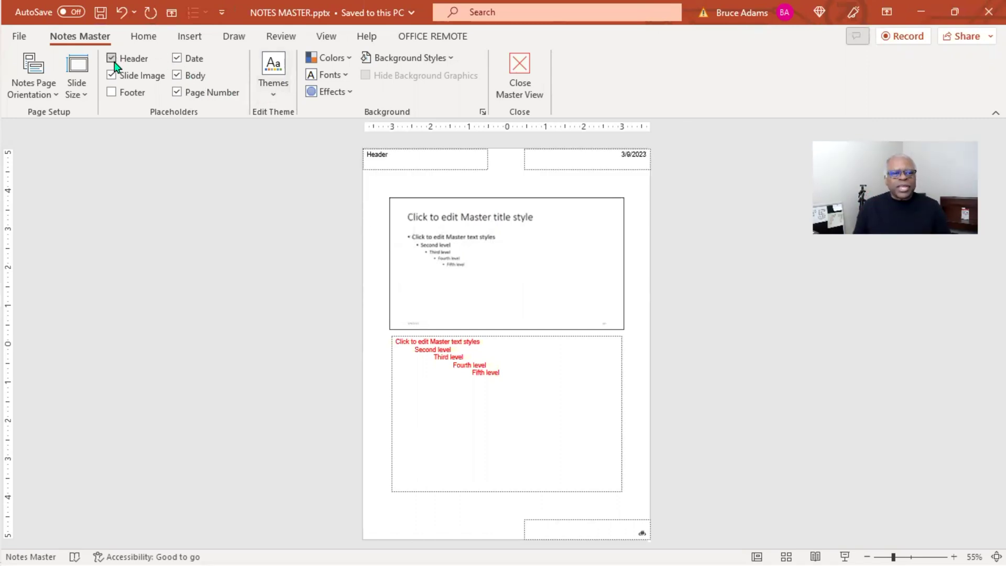
left_click(111, 92)
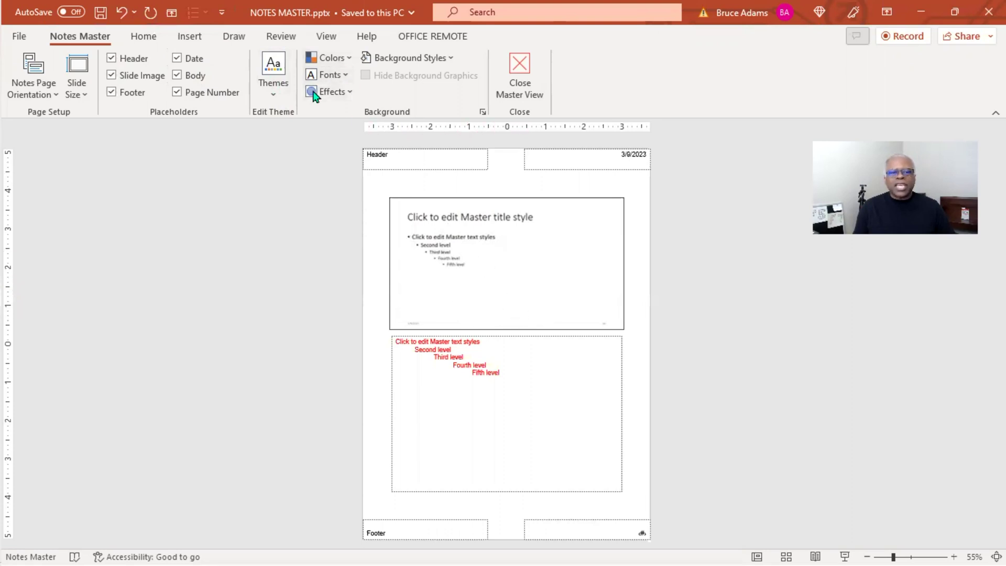
left_click(452, 59)
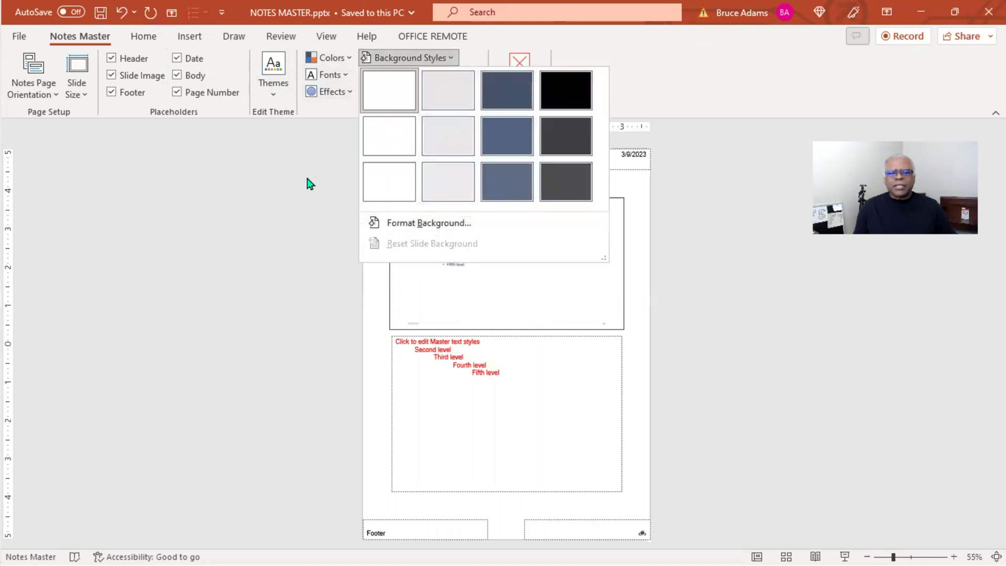
left_click(388, 225)
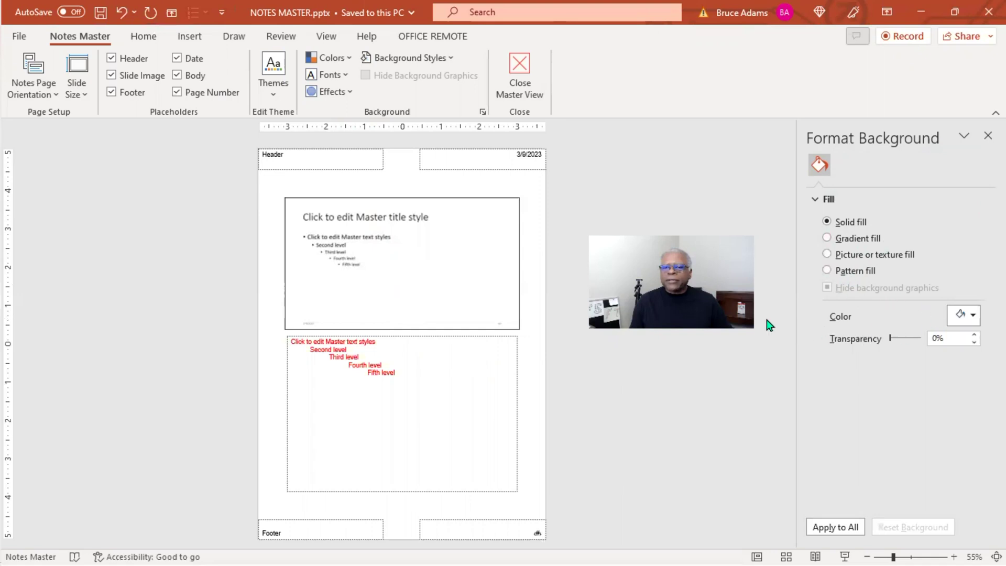
left_click(987, 135)
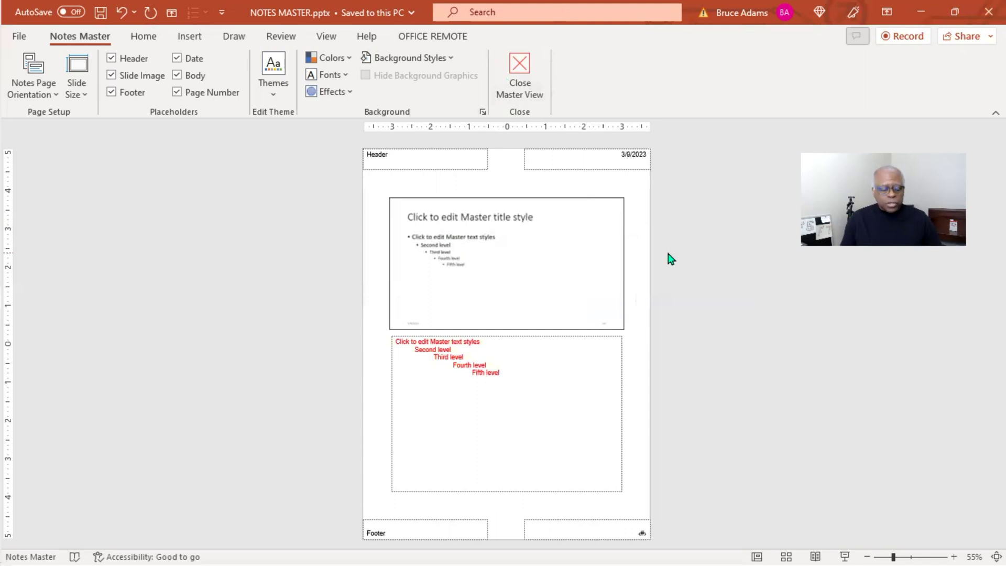
- Zoom in and open the Slide Master through the slide image, selecting all body text levels
scroll(667, 280, "up", 2)
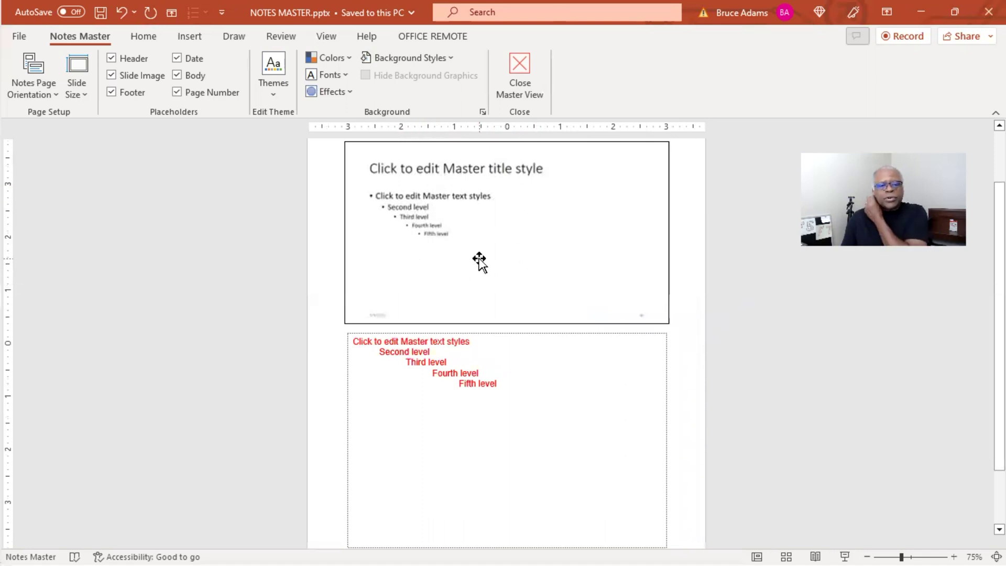
left_click(456, 233)
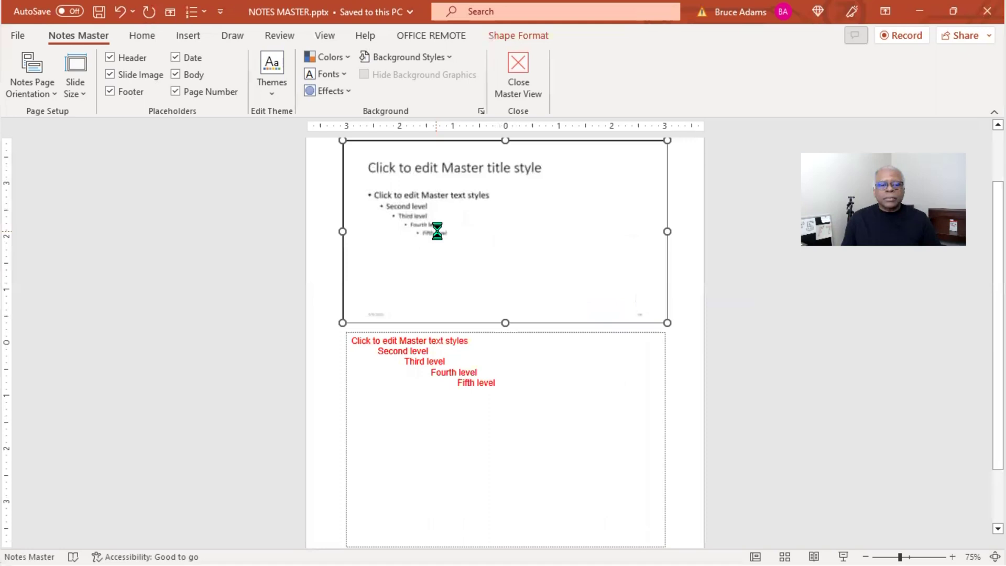
left_click_drag(443, 347, 271, 261)
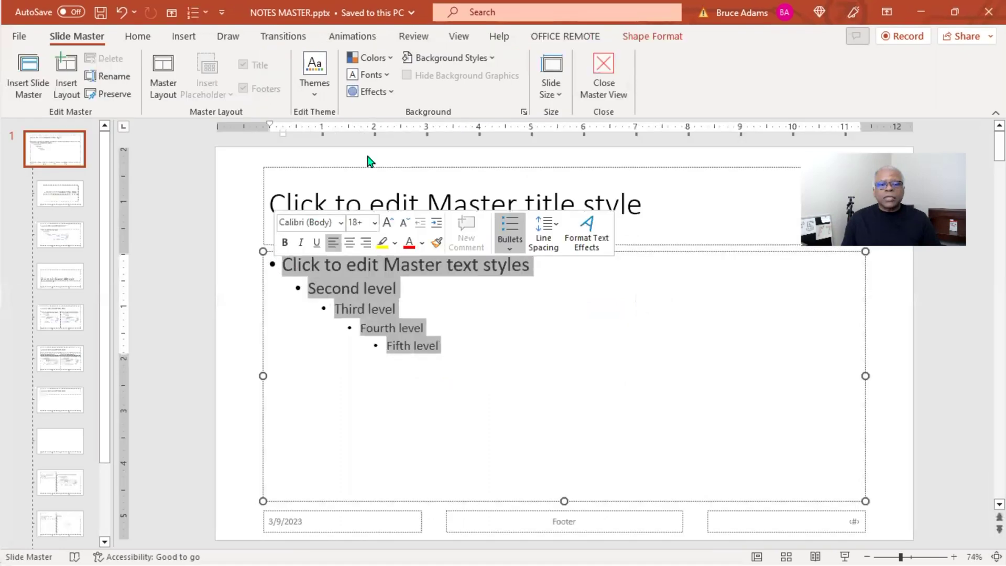
- Color the selected Slide Master body text red from the mini toolbar, then close Master View
left_click(411, 249)
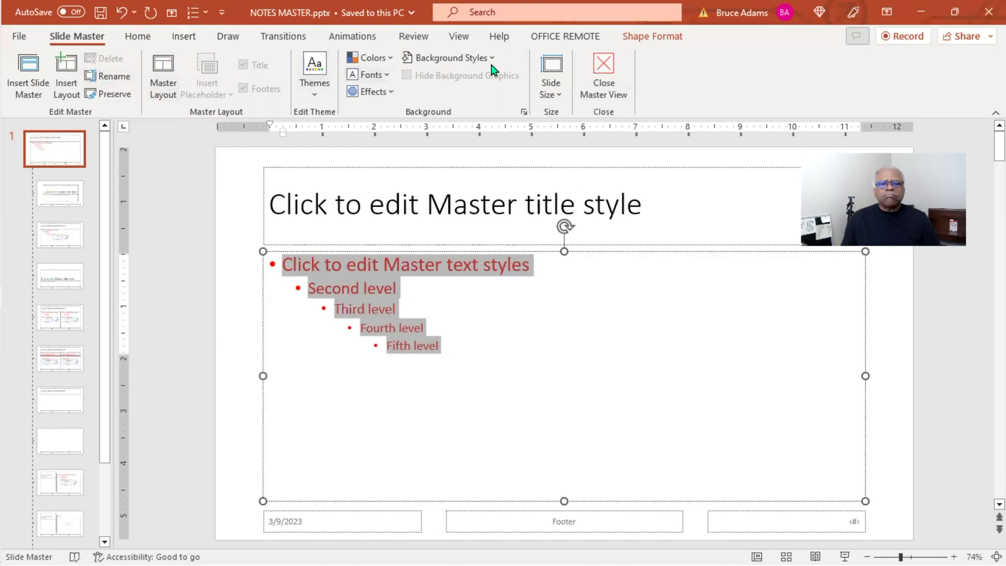
left_click(599, 64)
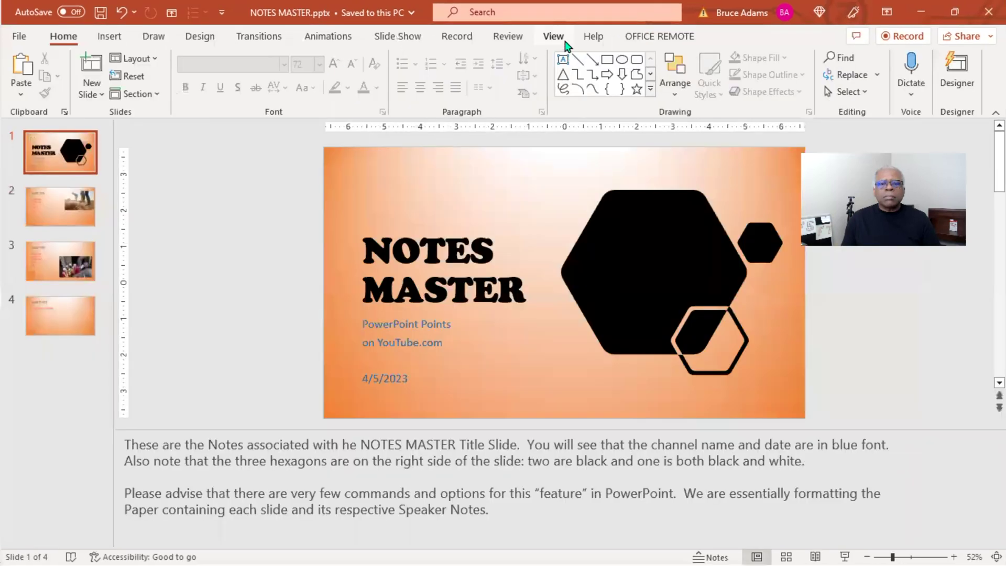
- Return to the Notes Master from the View tab
left_click(556, 37)
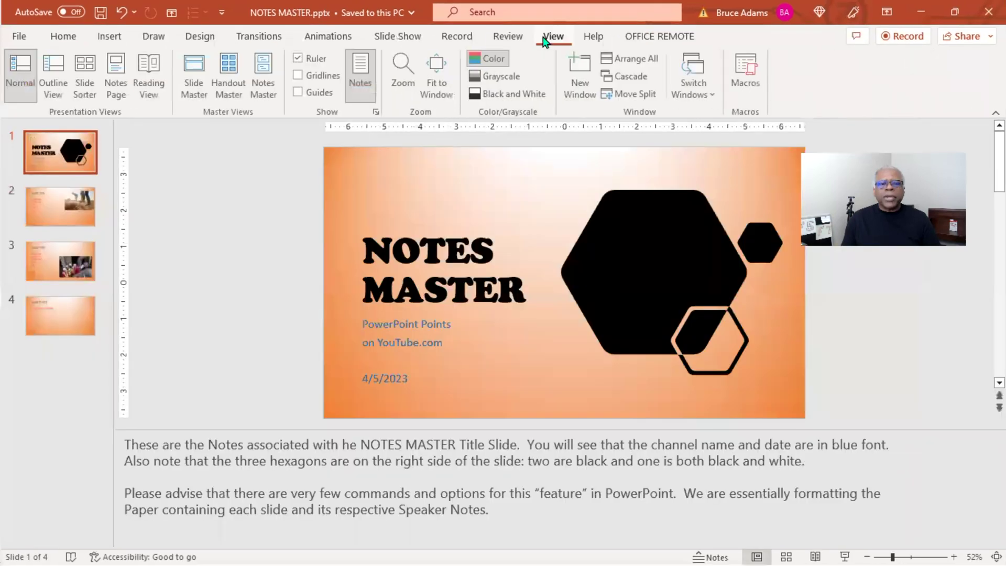
left_click(263, 68)
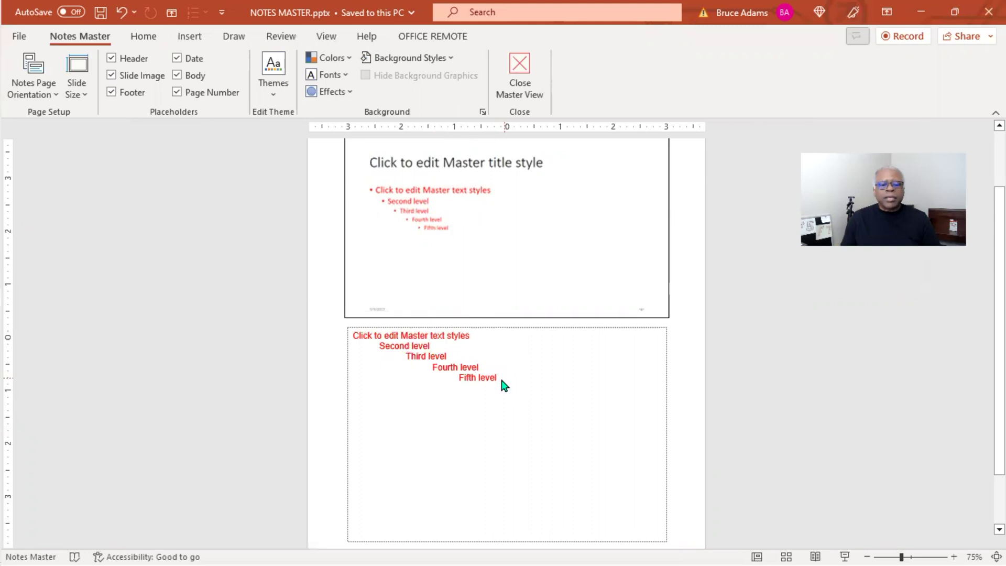
- Select all the notes body text and try its formatting options, closing the Format Shape pane
double_click(468, 375)
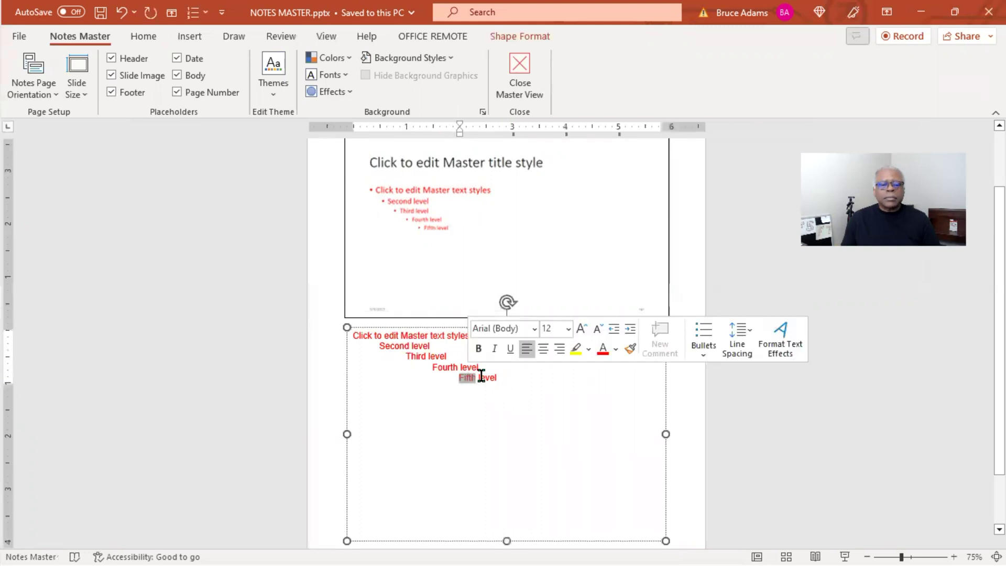
key("ctrl+a")
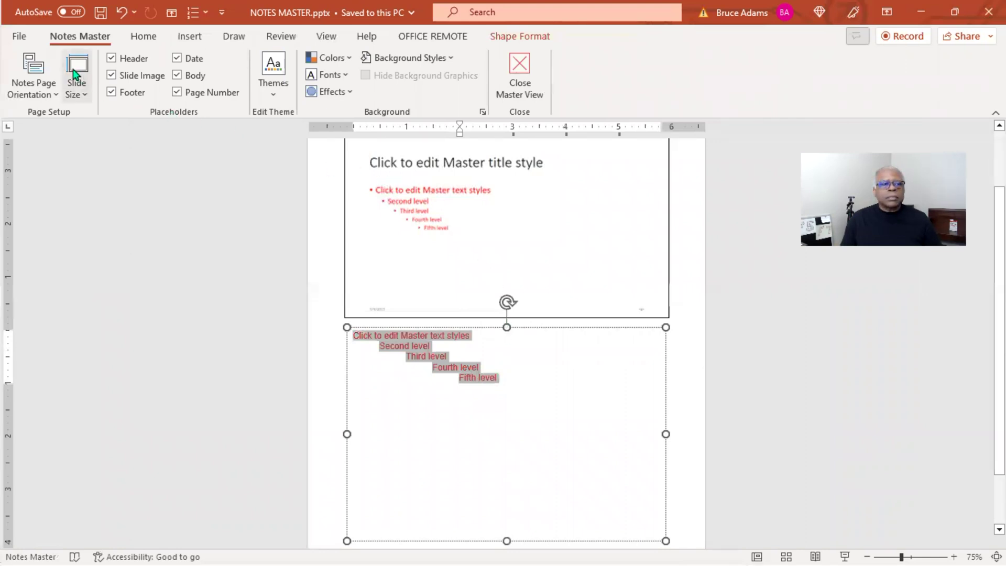
right_click(407, 346)
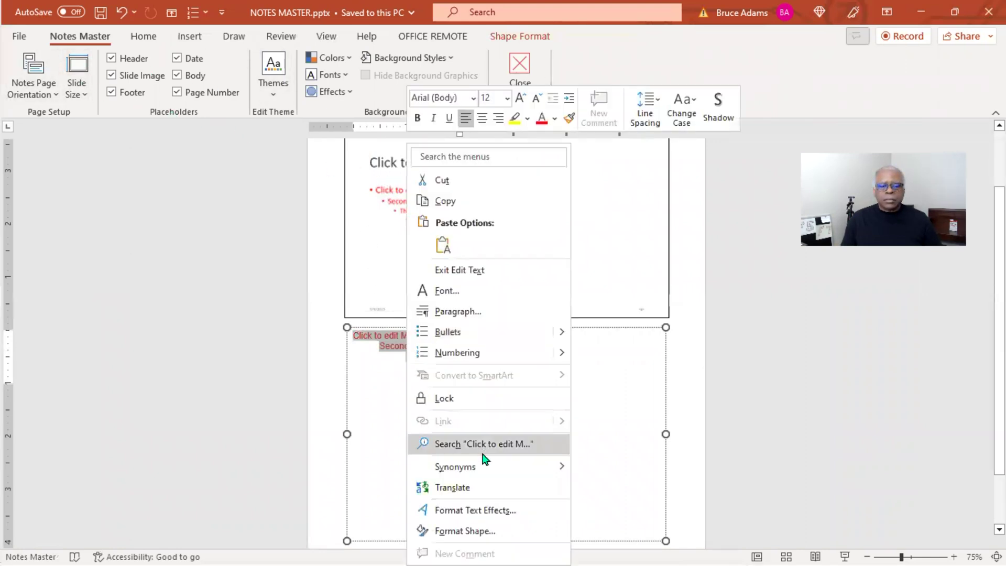
left_click(478, 509)
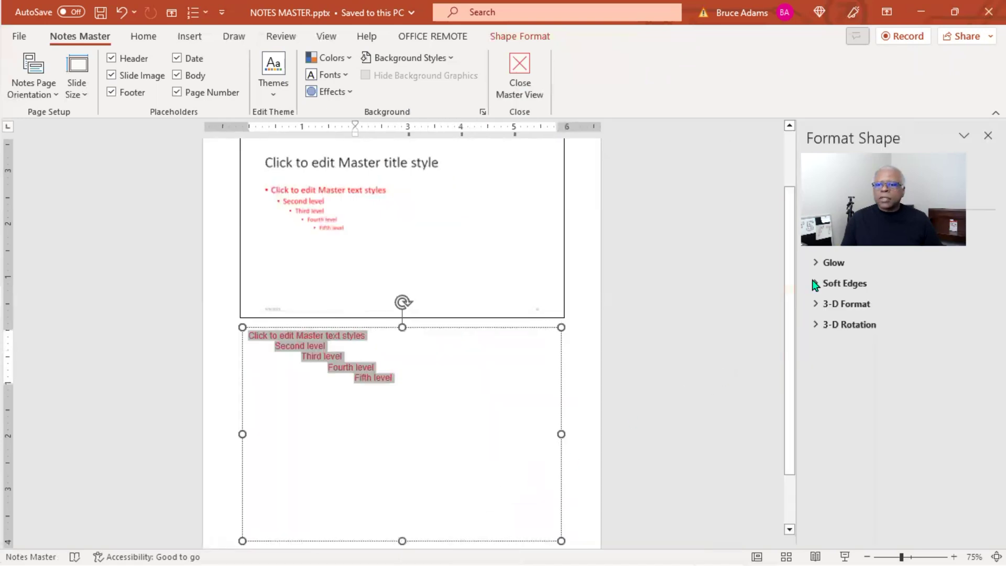
left_click(988, 135)
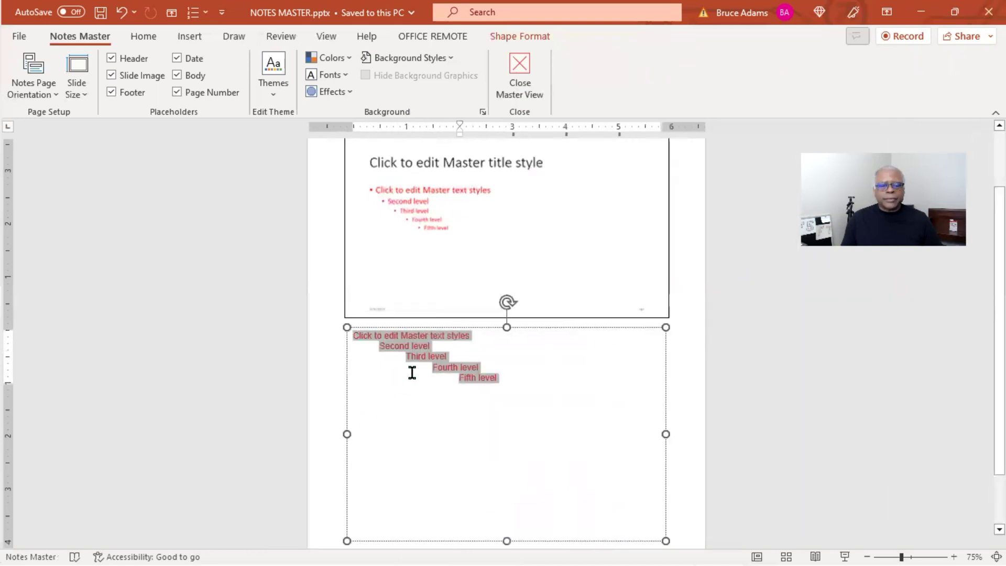
right_click(413, 346)
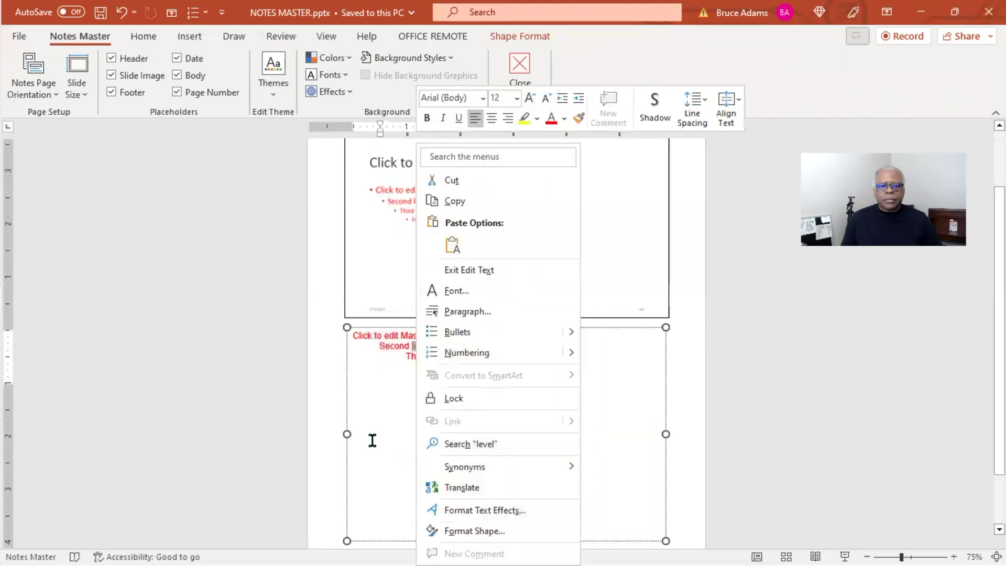
key("Escape")
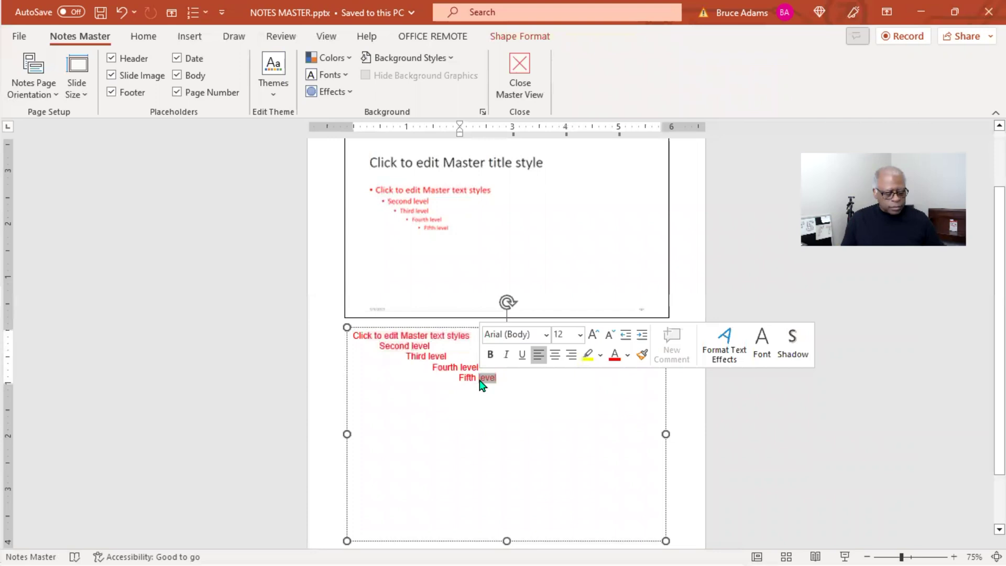
- Reselect the notes body text, set its font color to Black, and close Master View
key("ctrl+a")
right_click(481, 384)
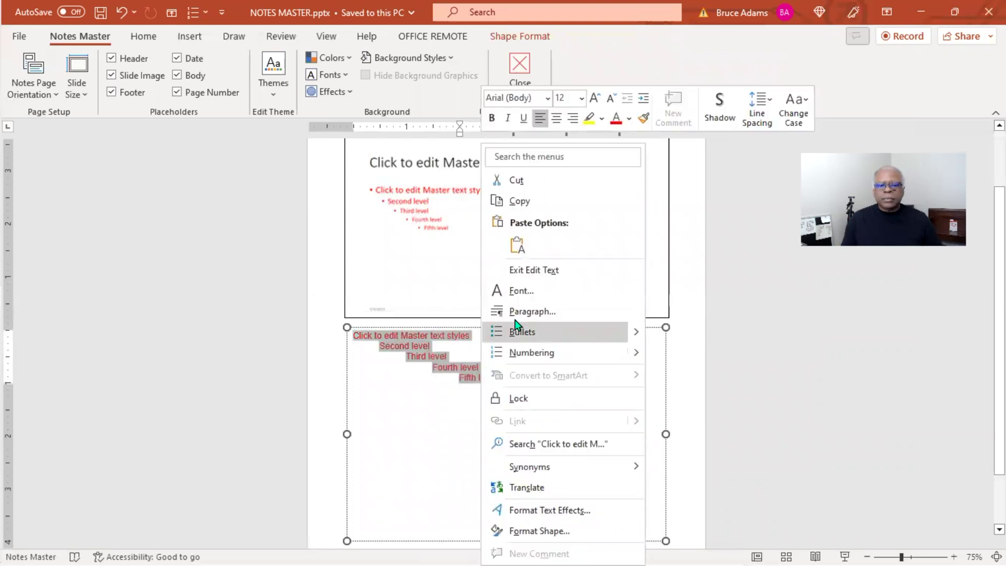
left_click(524, 293)
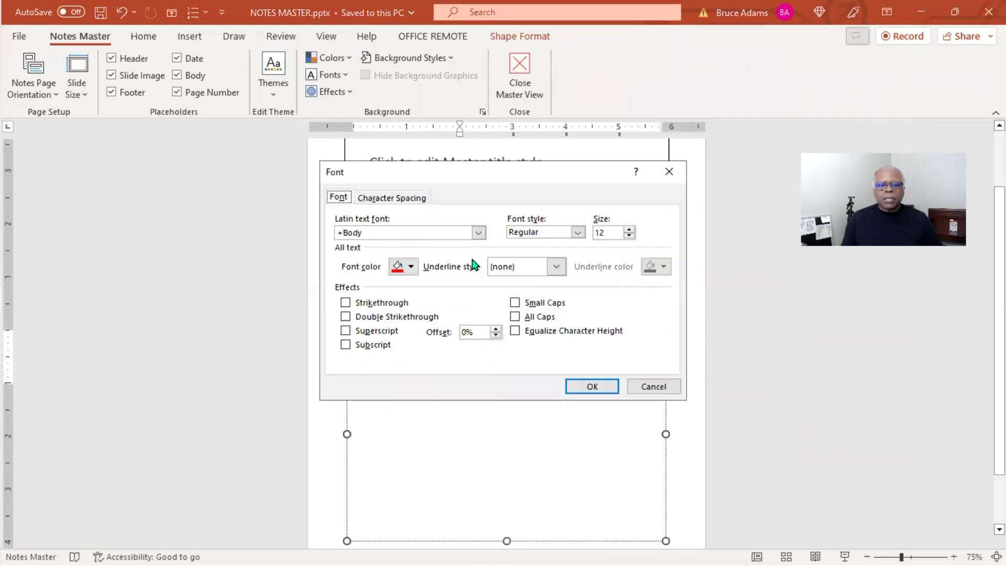
left_click(412, 267)
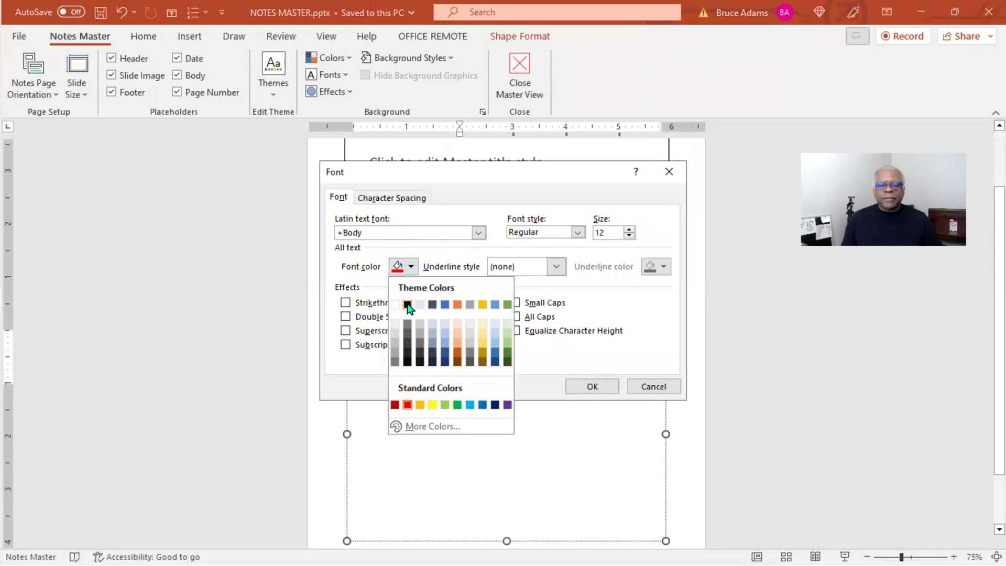
left_click(408, 304)
left_click(586, 387)
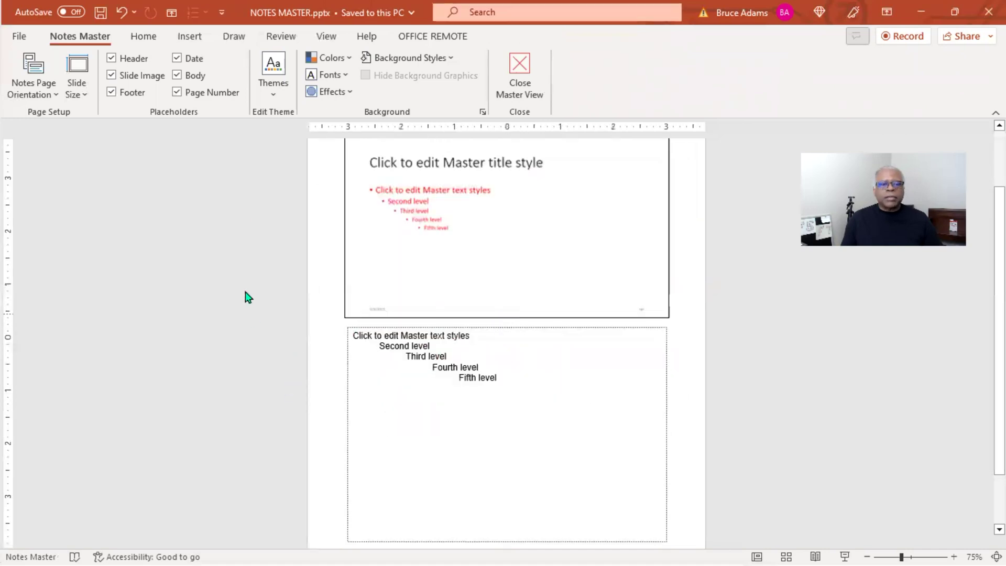
left_click(519, 65)
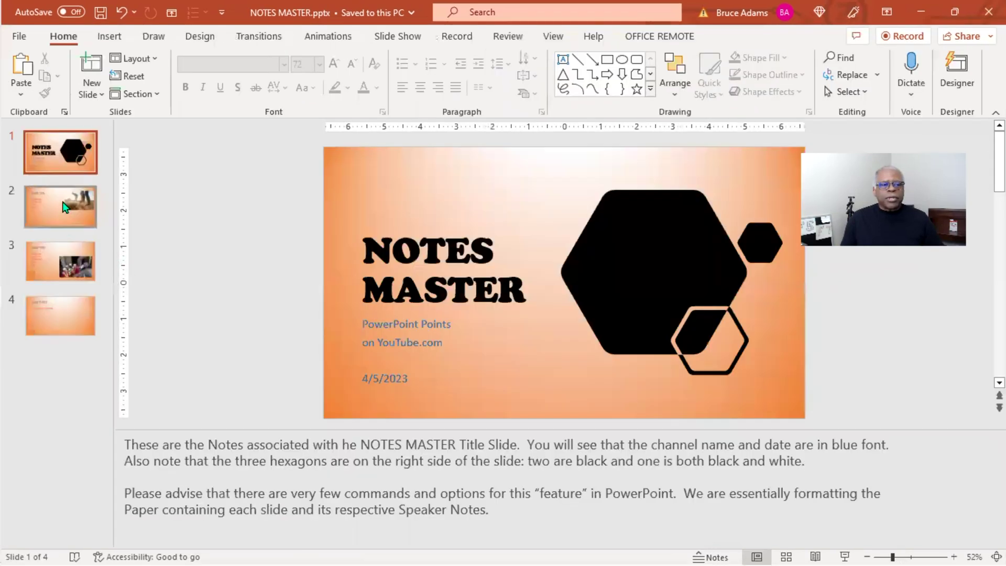
- Show SLIDE ONE, then open and close the Notes Master twice, ending in Normal view
left_click(61, 205)
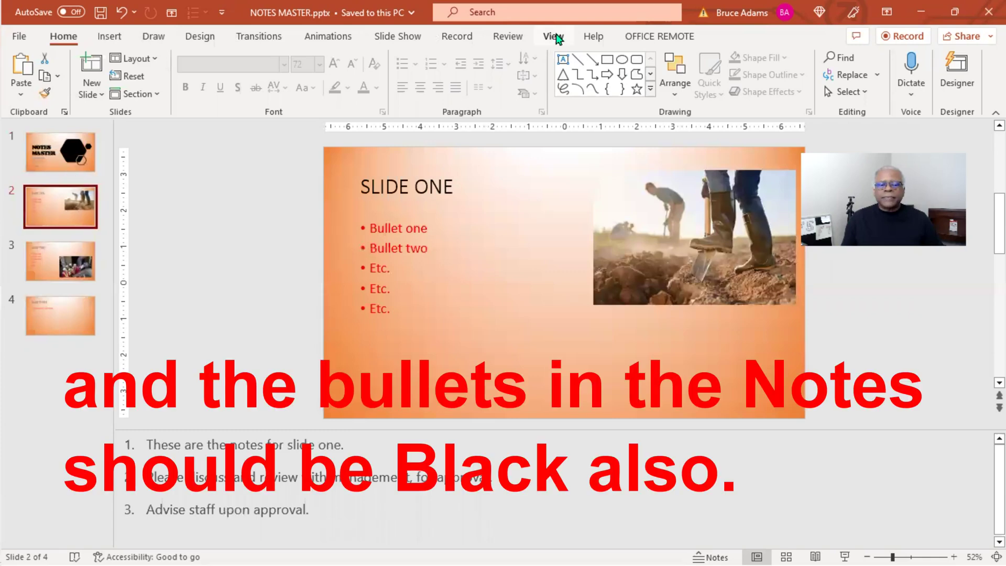
left_click(553, 36)
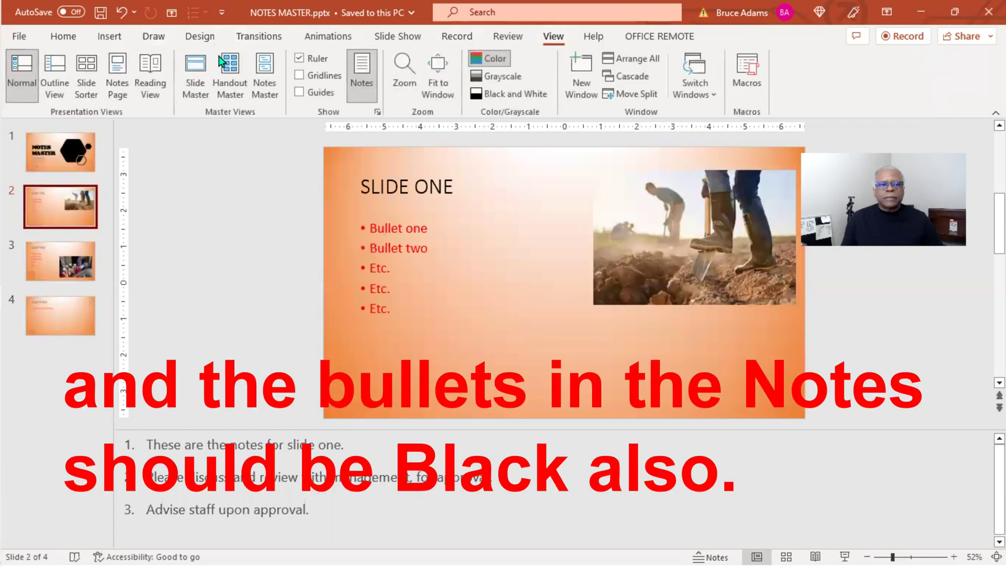
left_click(265, 74)
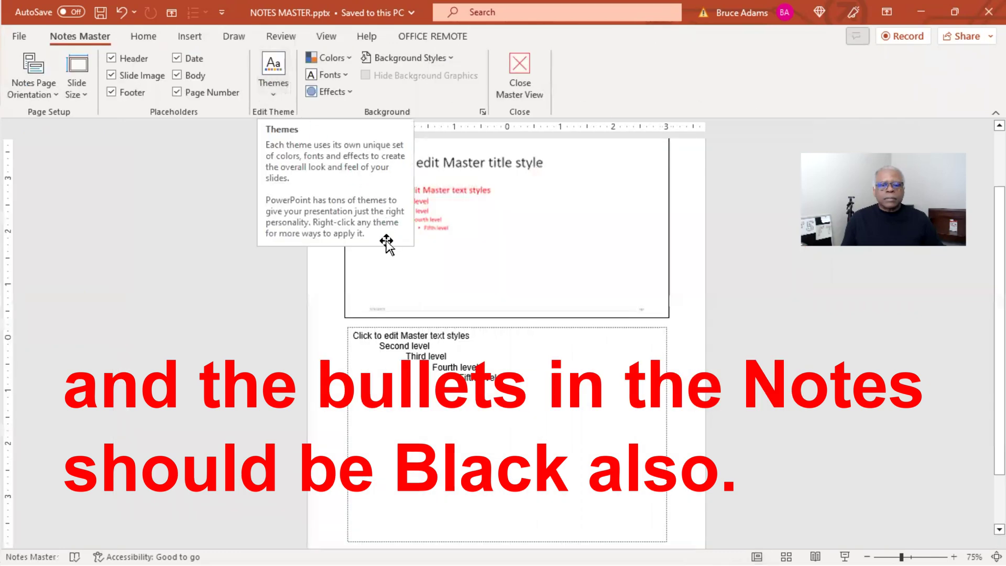
left_click(513, 66)
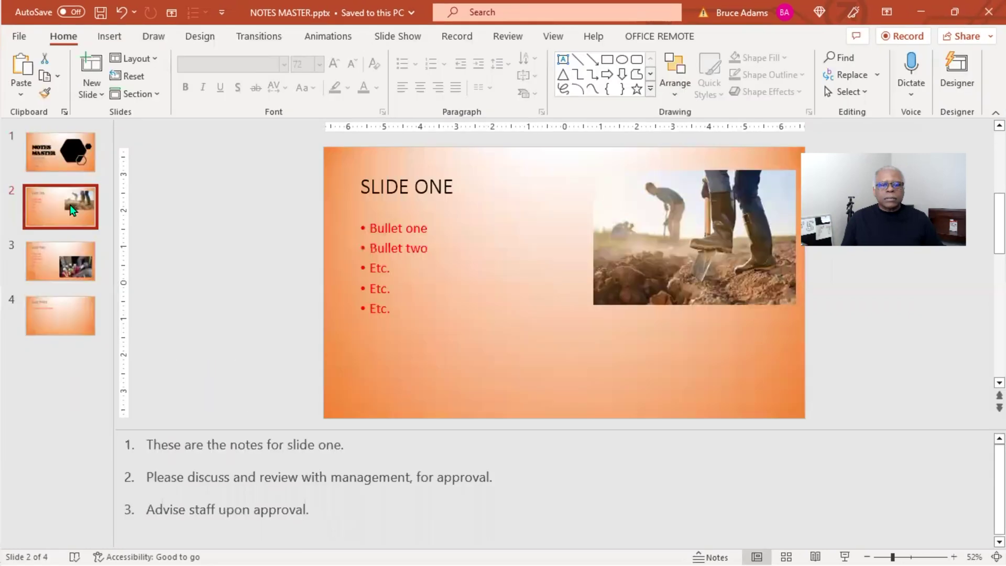
left_click(415, 188)
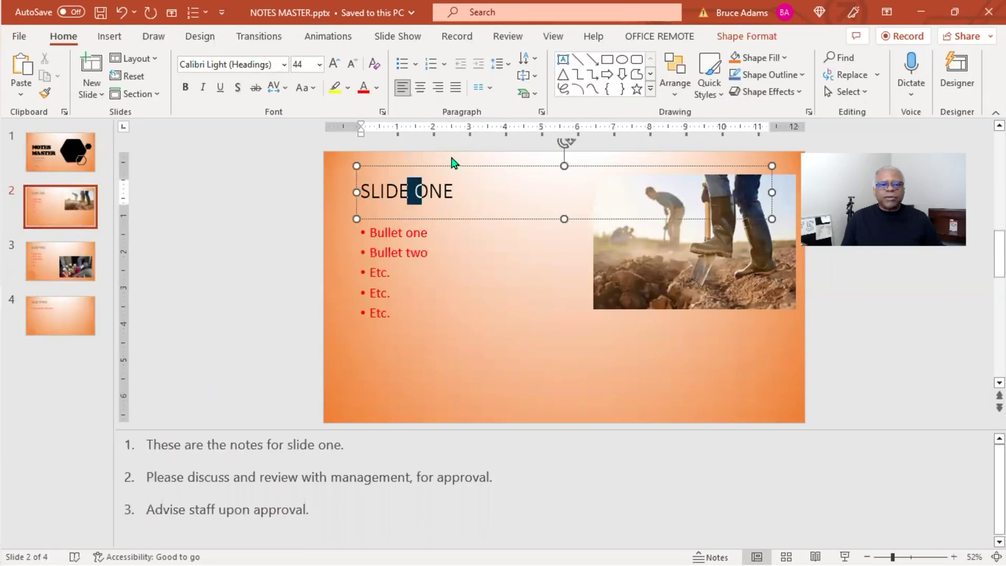
left_click(556, 38)
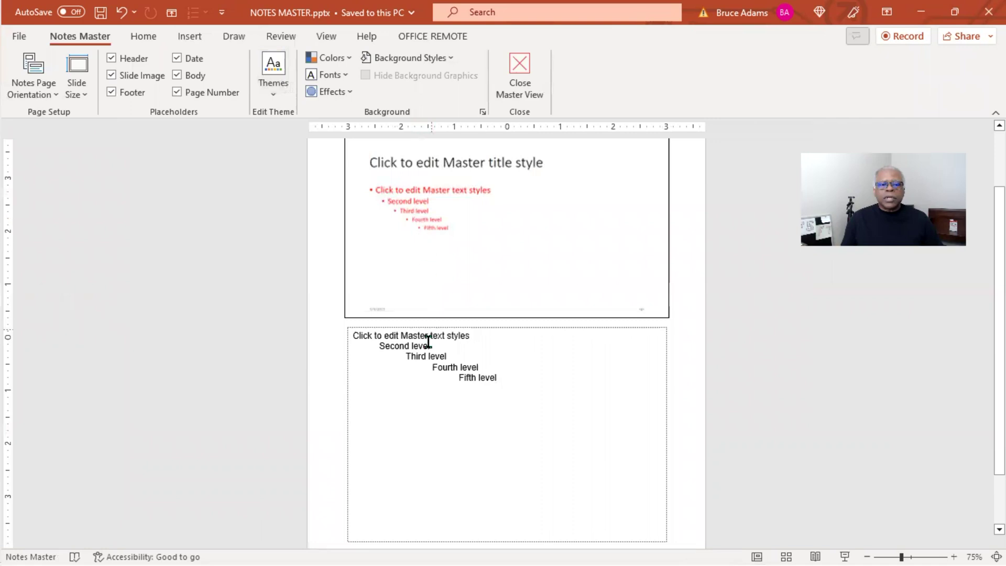
left_click(520, 65)
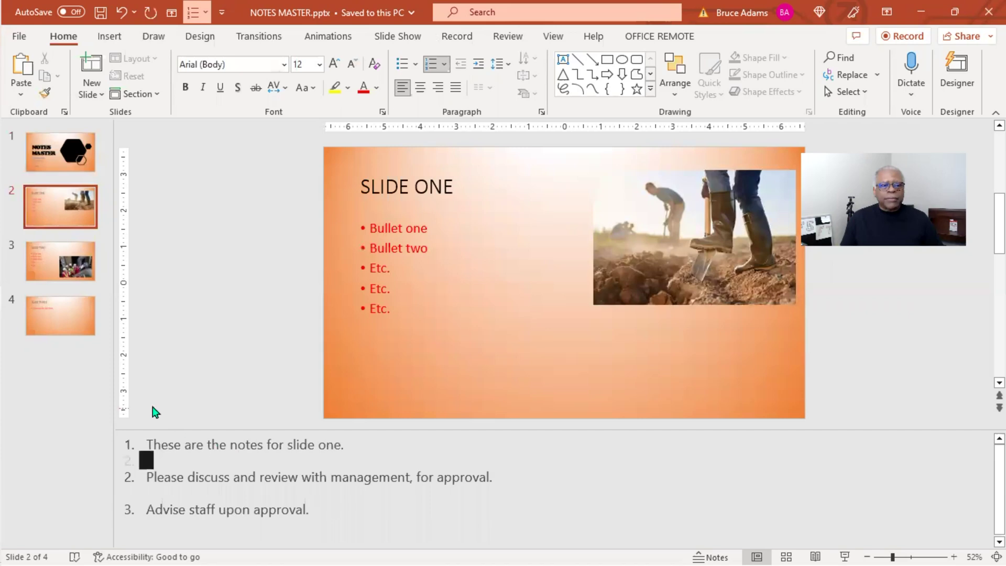
- Check the notes on slides 4, 3, 2 and 1, then go to the Notes Master from SLIDE ONE
left_click(76, 324)
left_click(73, 273)
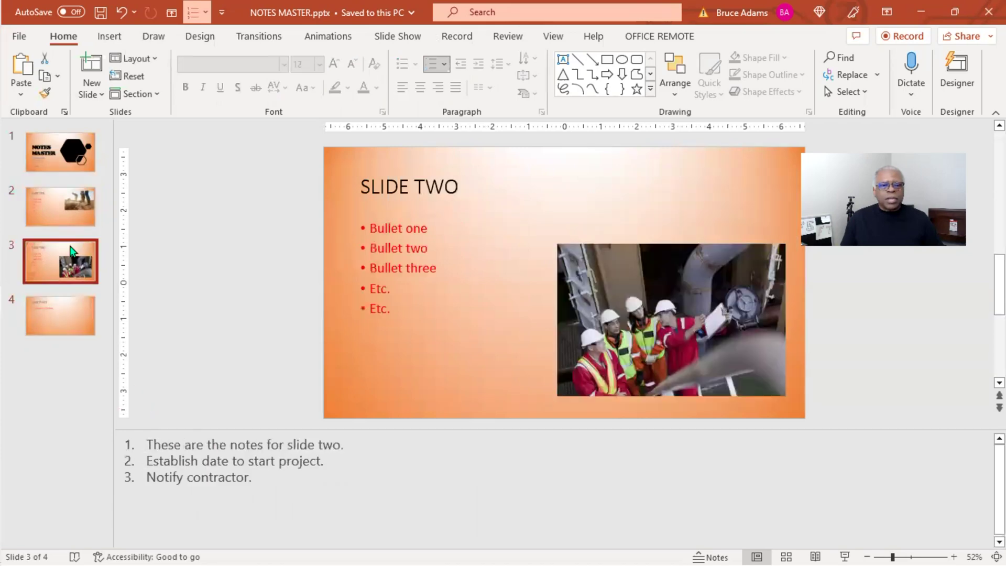
left_click(67, 214)
left_click(63, 157)
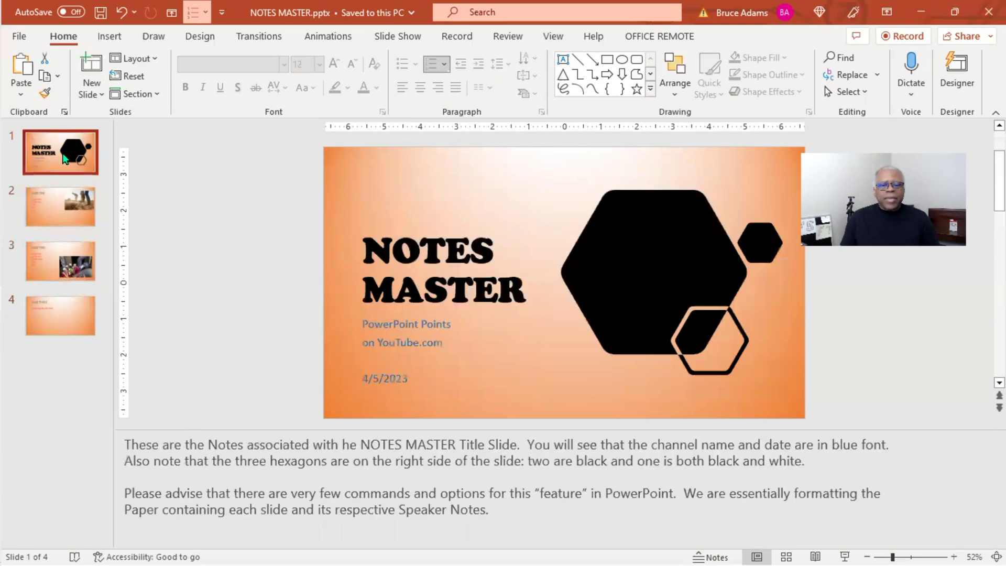
left_click(77, 217)
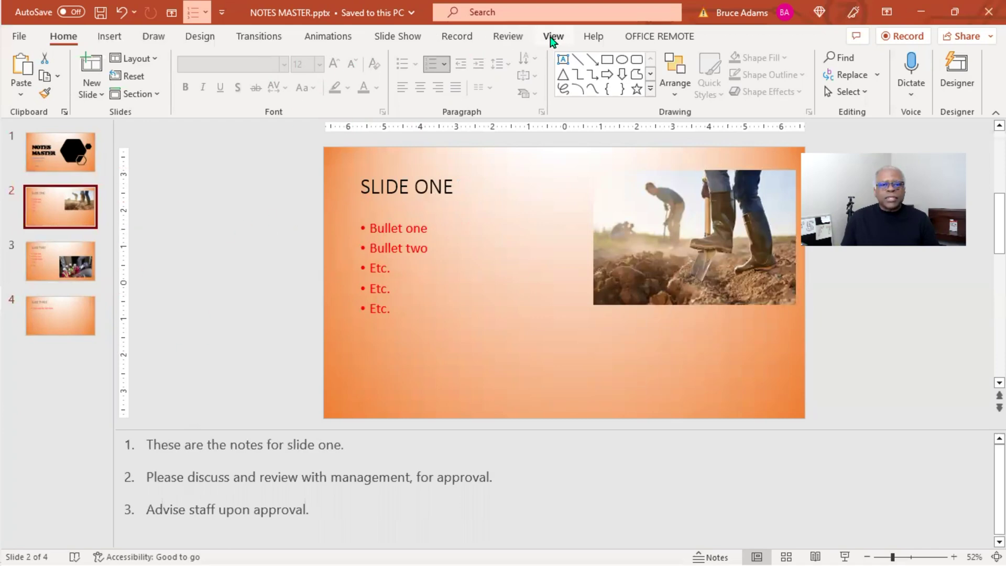
left_click(553, 36)
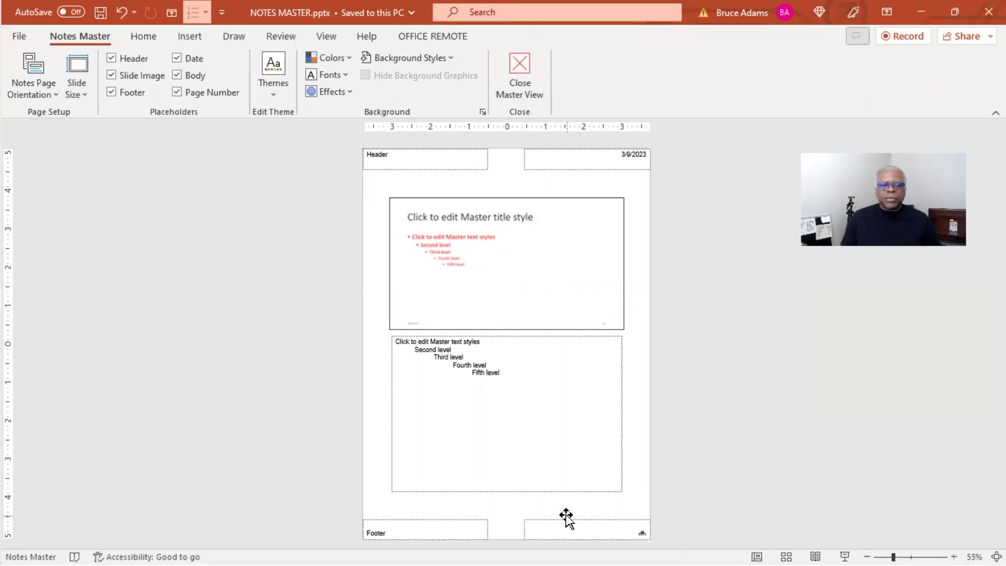
- Close Master View and review the notes on SLIDE ONE, TWO and THREE, returning to the title slide
left_click(520, 74)
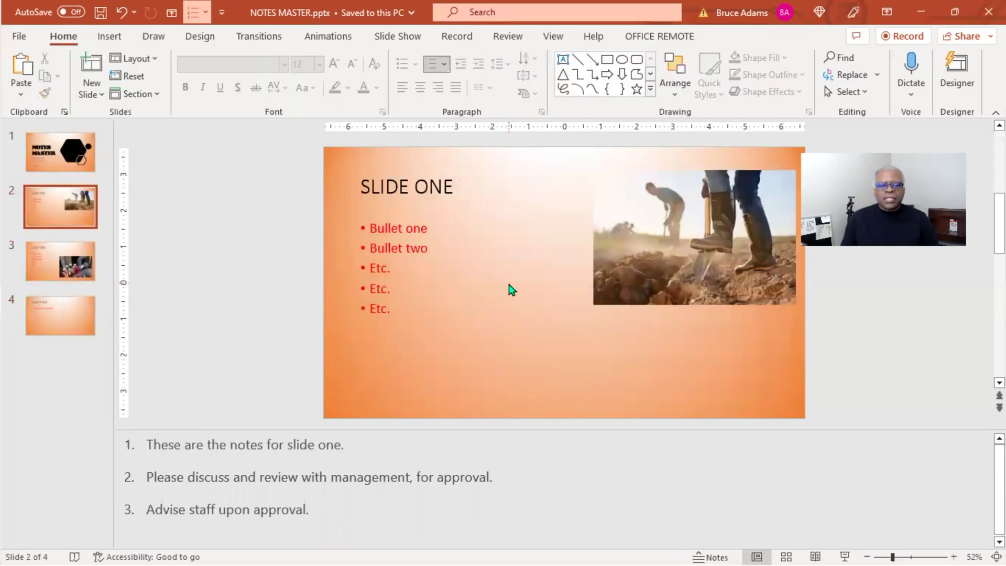
left_click(79, 157)
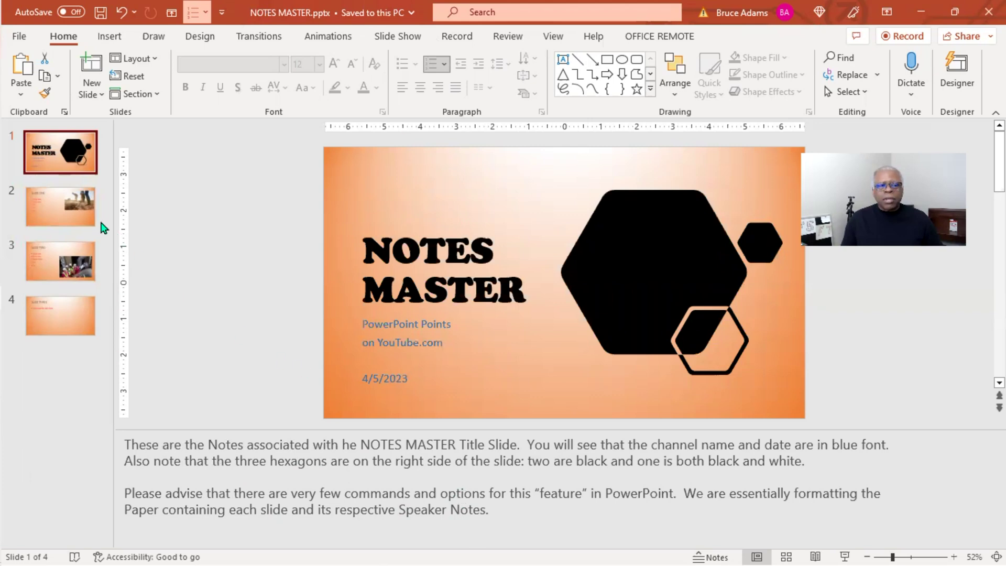
left_click(68, 210)
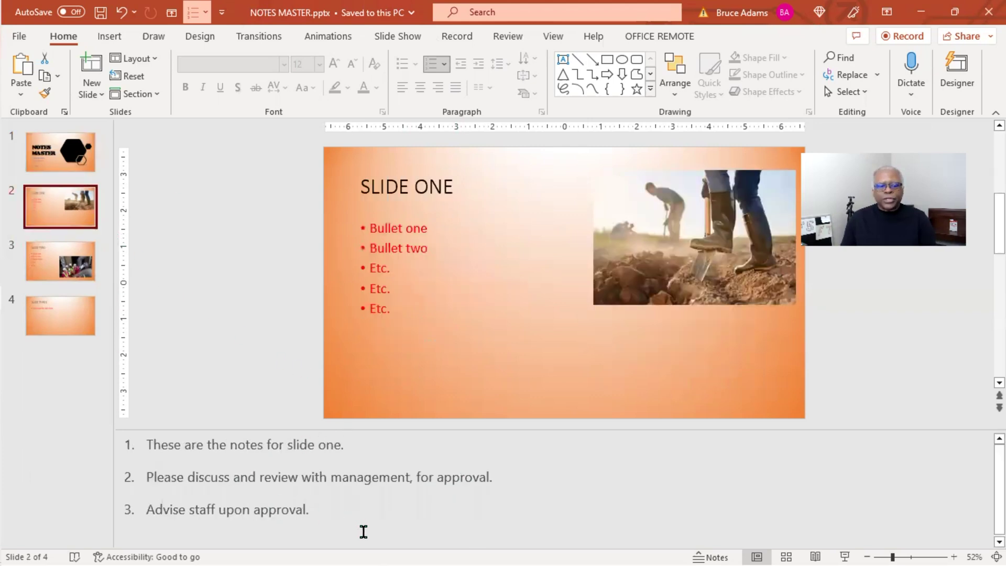
key("Down")
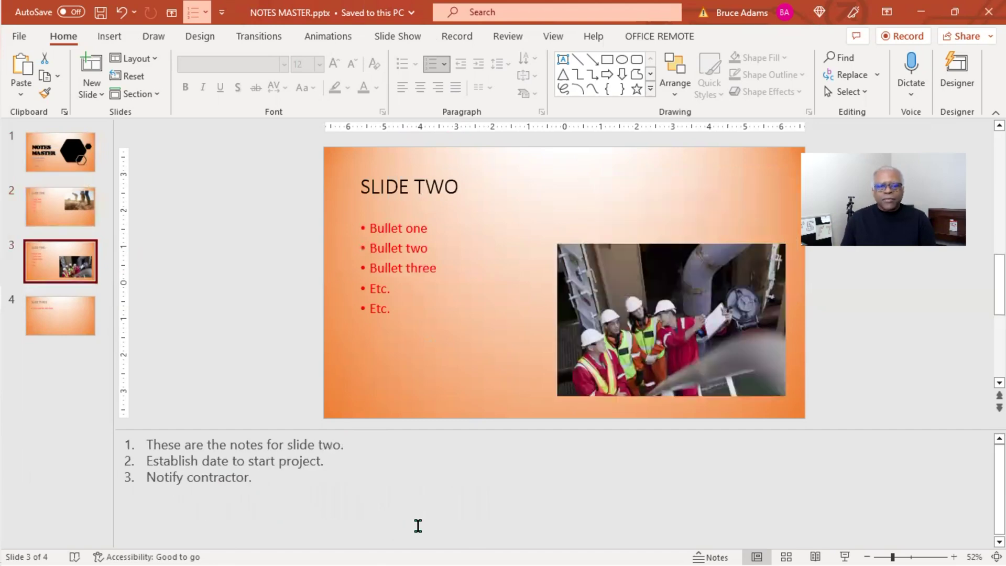
key("Down")
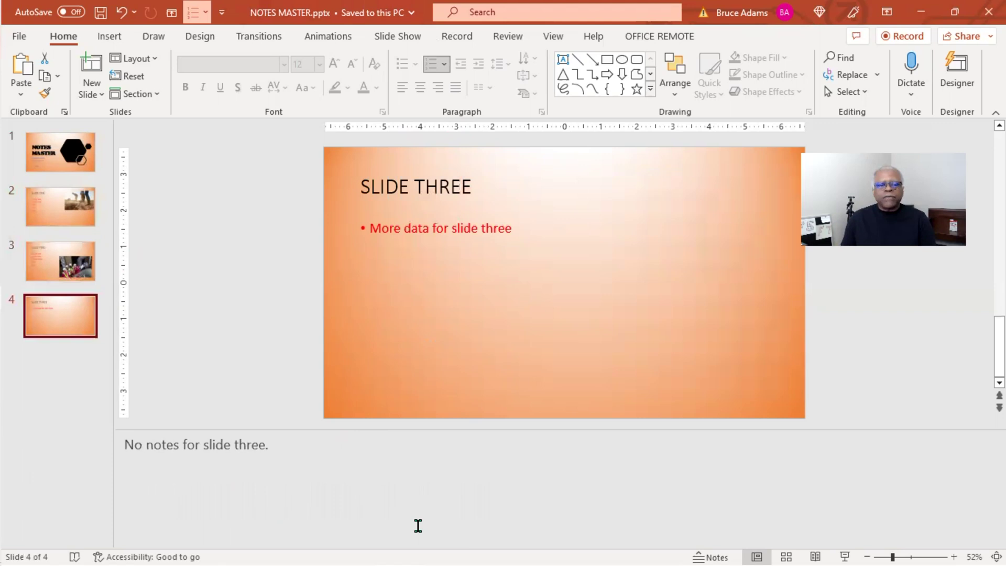
left_click(85, 164)
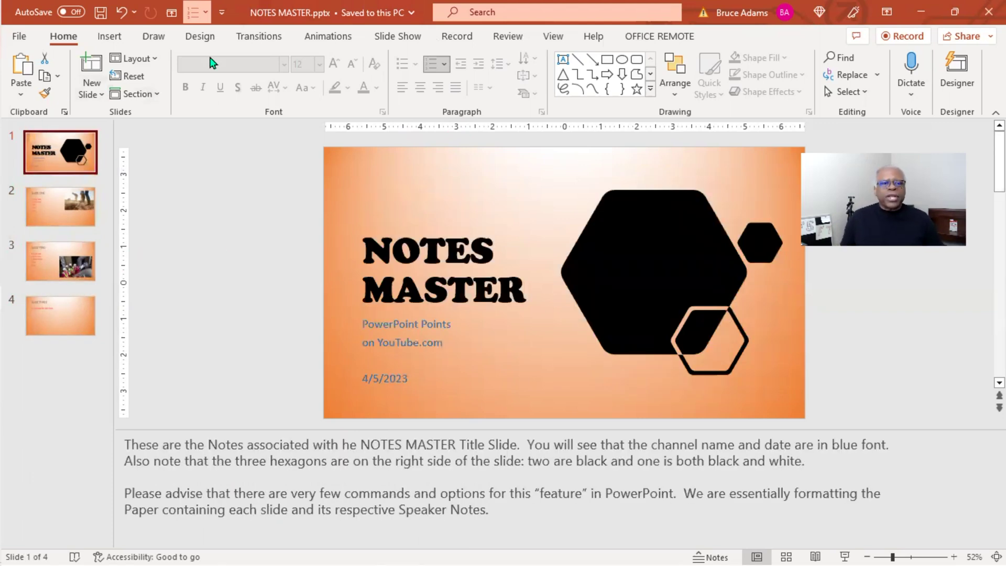
- Open the Print page for slide 1 as Notes Pages, browsing the layout list without changes
left_click(19, 36)
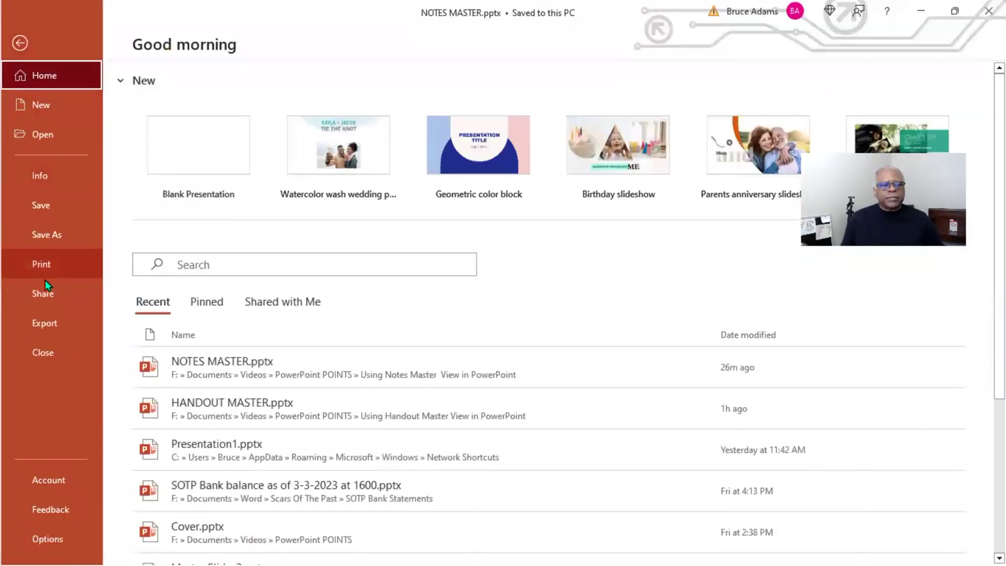
left_click(46, 263)
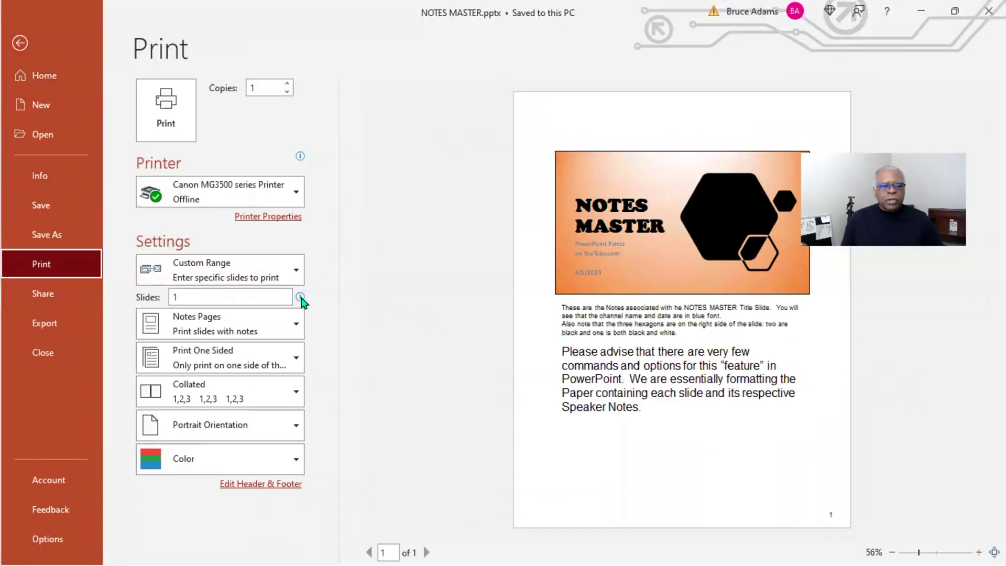
left_click(297, 328)
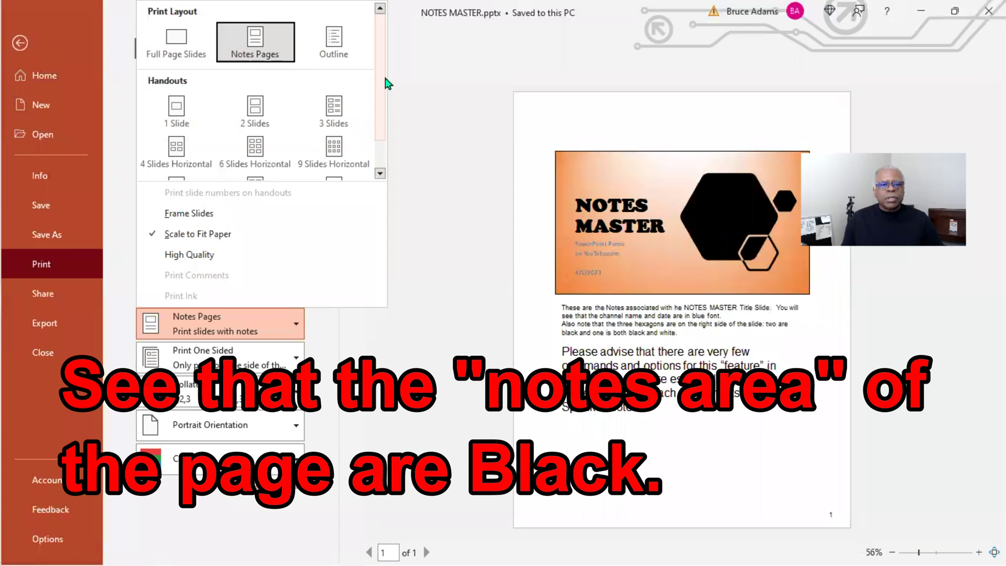
scroll(385, 113, "down", 1)
scroll(385, 113, "down", 1)
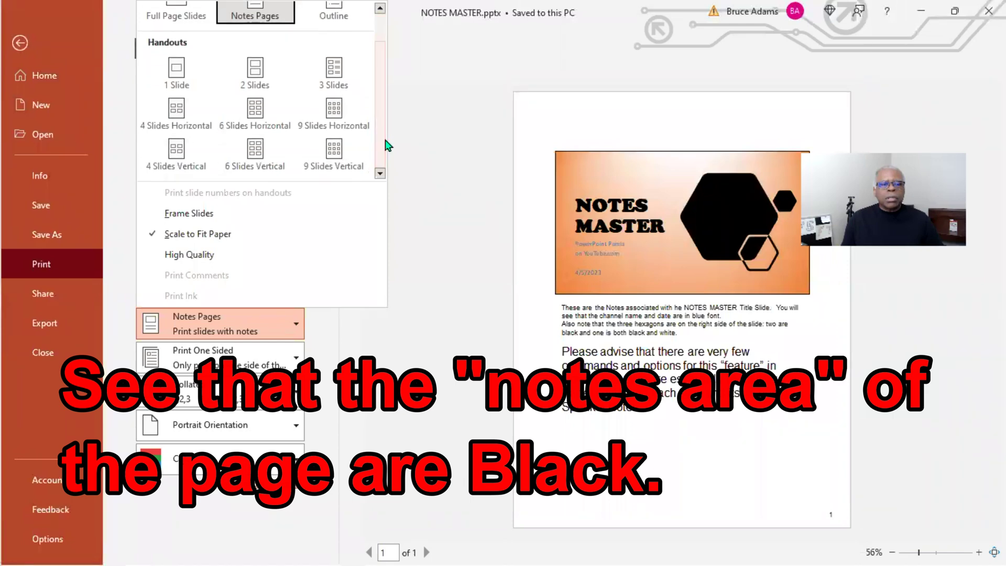
scroll(381, 152, "up", 2)
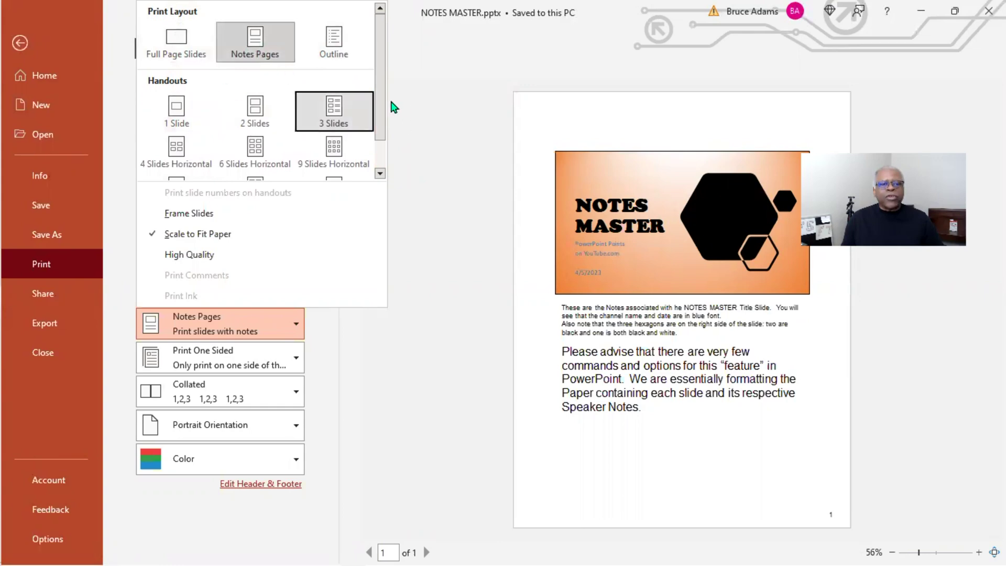
left_click_drag(379, 98, 382, 161)
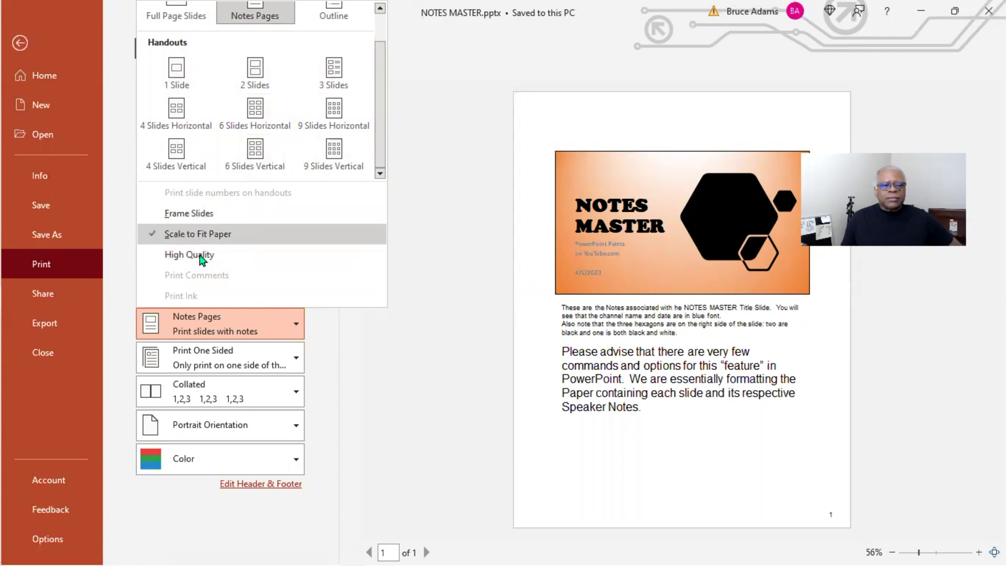
left_click(413, 173)
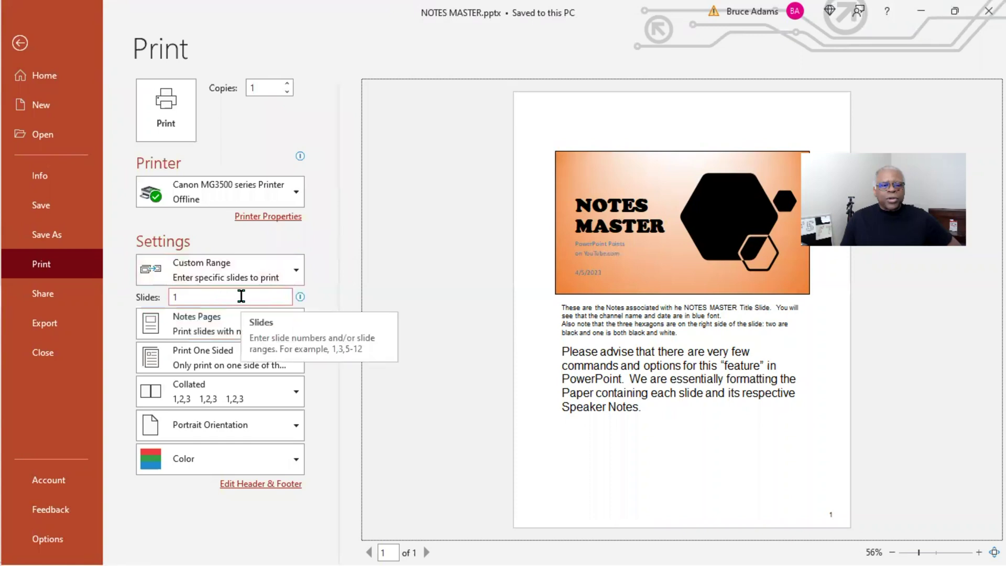
- Check the slide range choices, then reopen the Print Layout list
left_click(297, 272)
key("Escape")
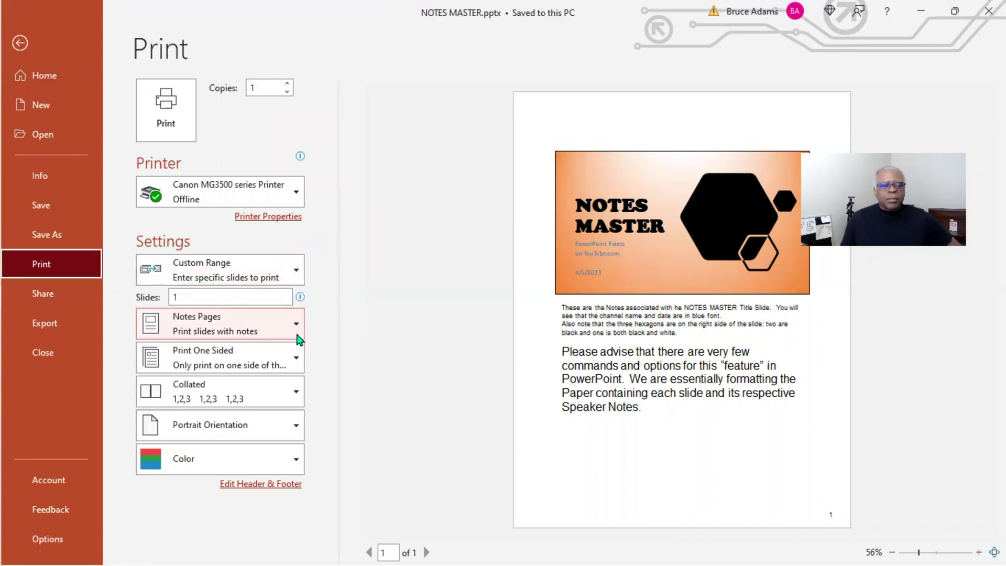
left_click(297, 325)
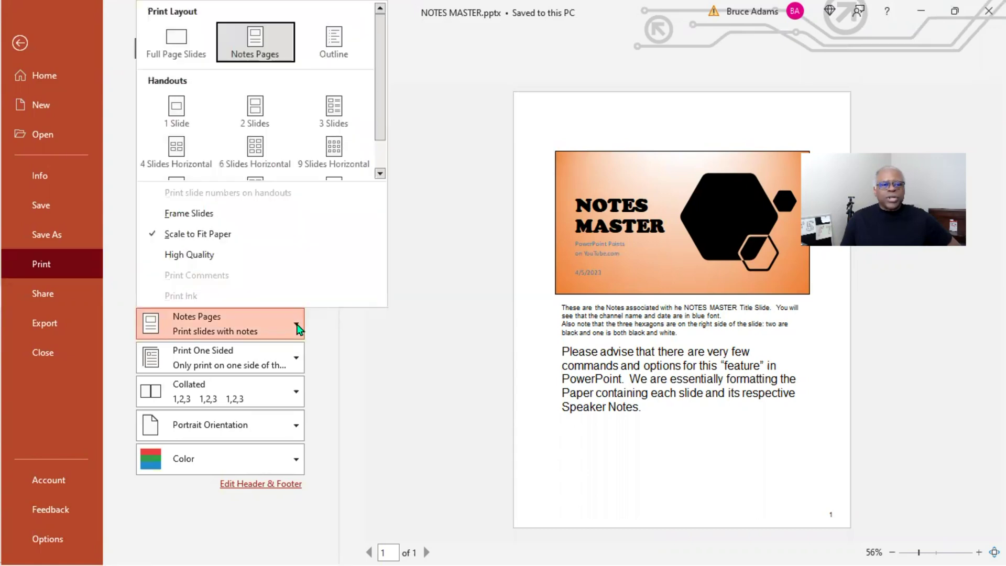
- Preview the printout as Full Page Slides, then Notes Pages, and settle on the Outline layout
left_click(189, 45)
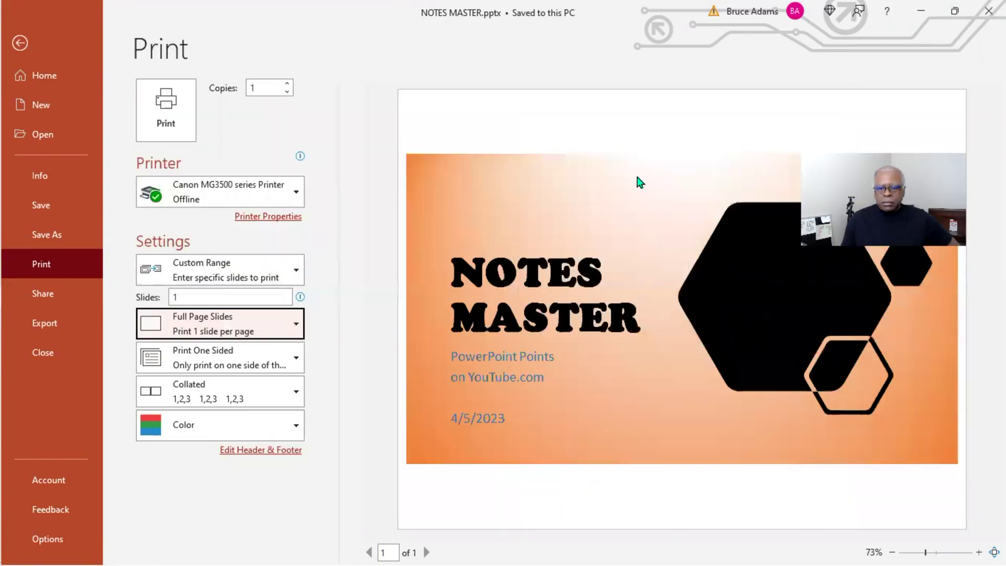
left_click(297, 323)
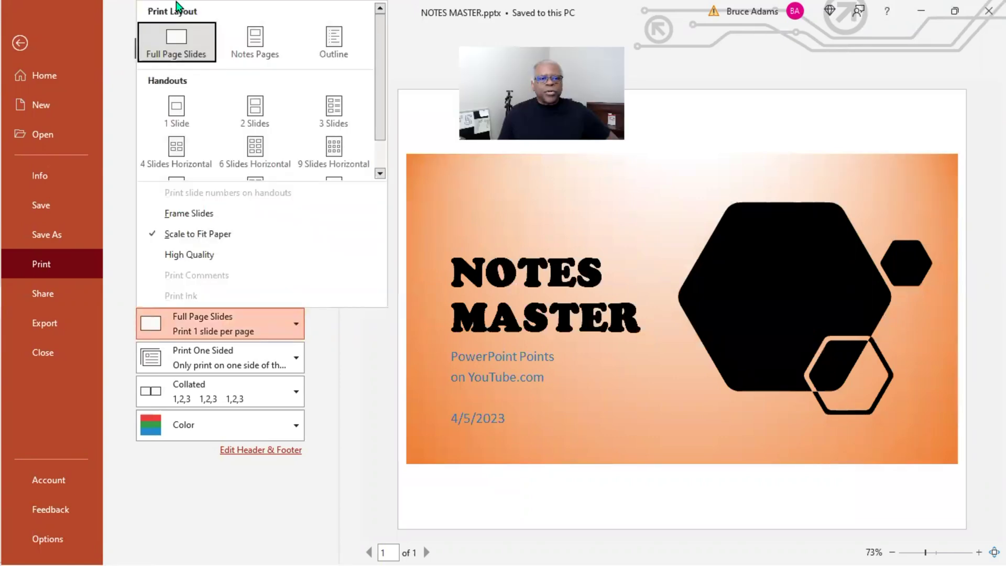
left_click(256, 42)
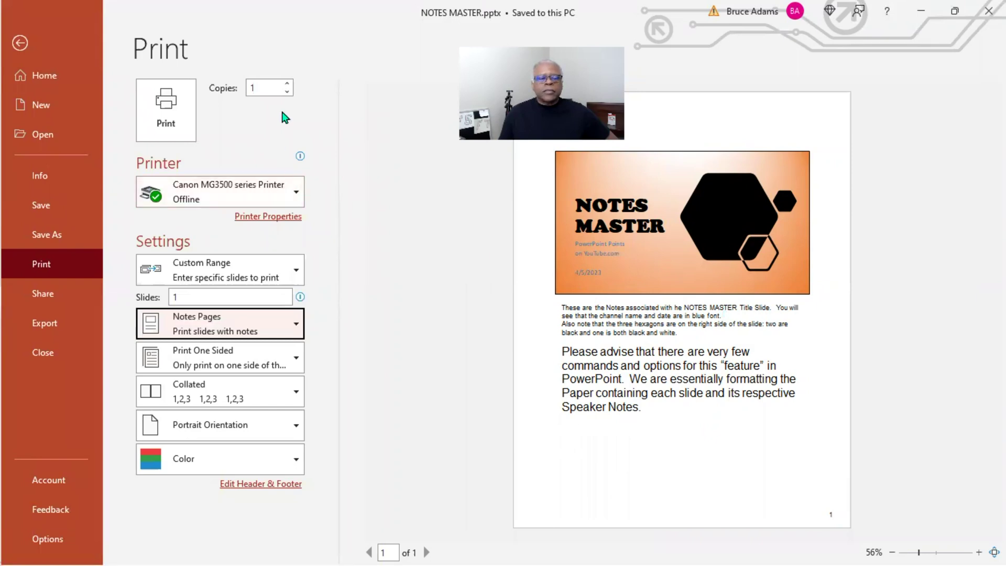
left_click(298, 331)
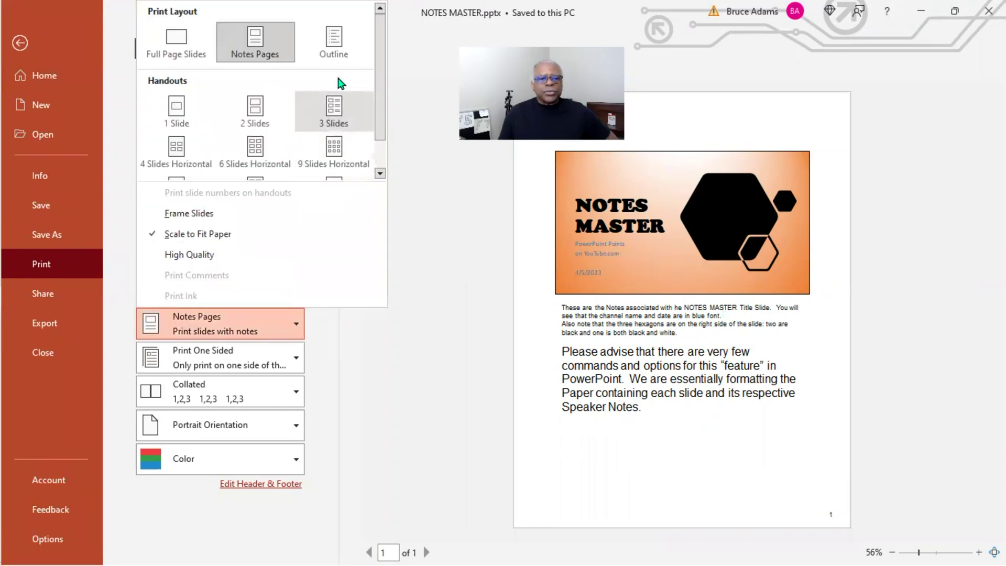
left_click(334, 41)
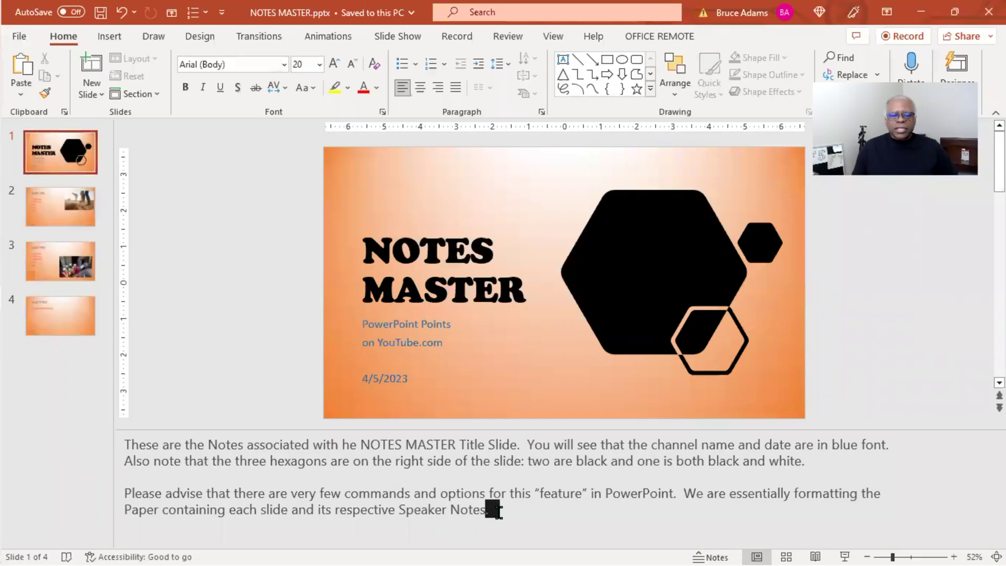
- Open the Notes Master from the View ribbon
left_click_drag(495, 510, 135, 427)
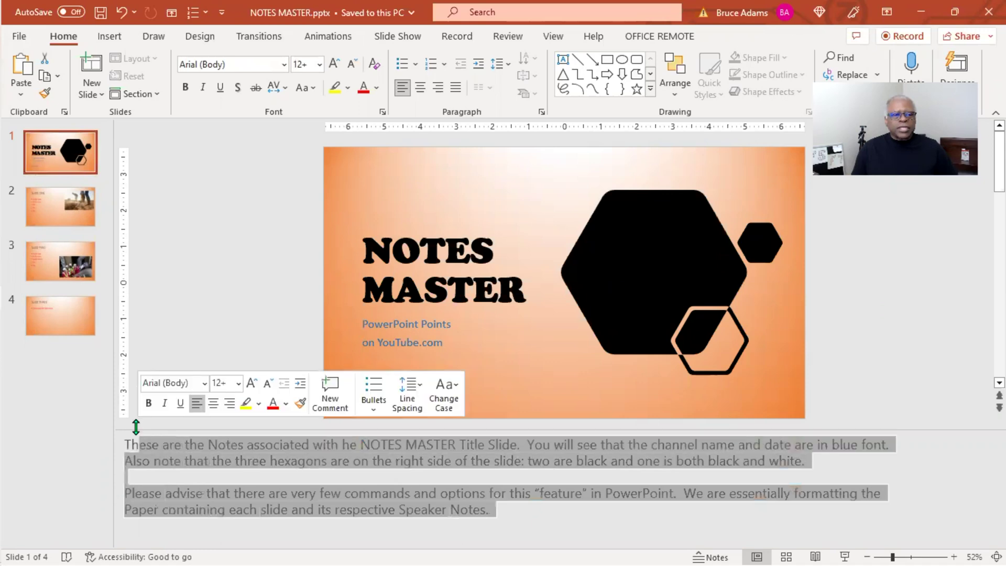
left_click(229, 228)
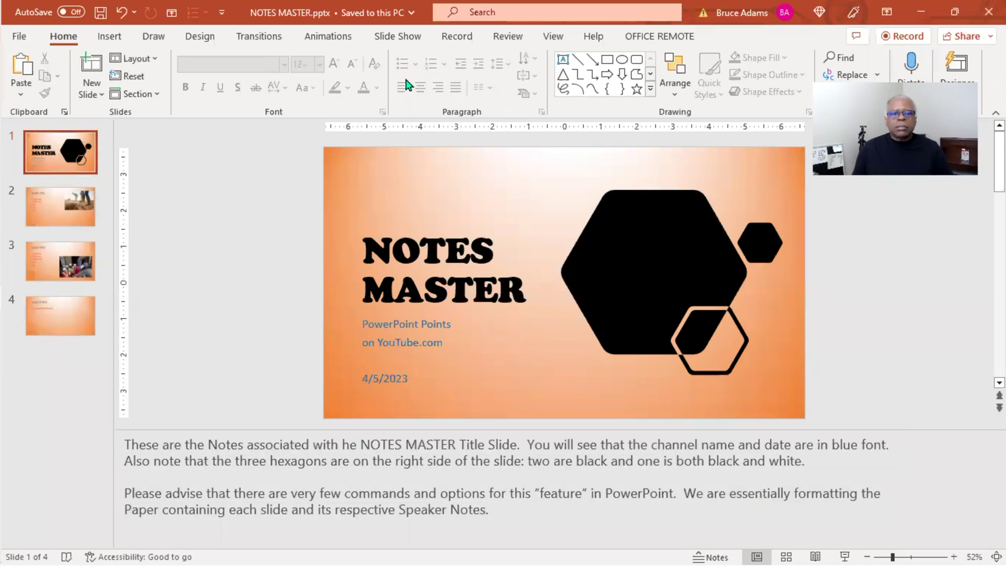
left_click(553, 36)
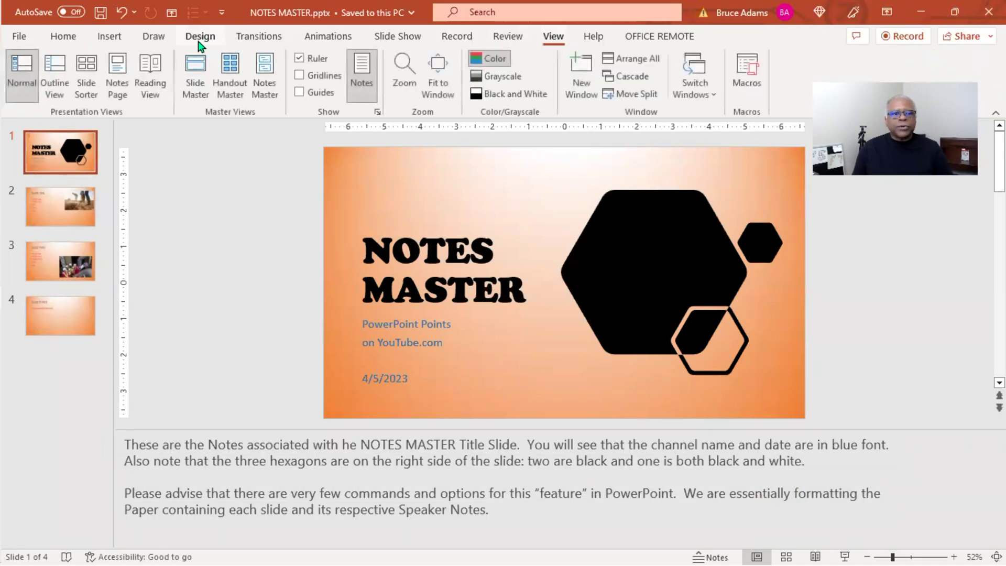
left_click(266, 72)
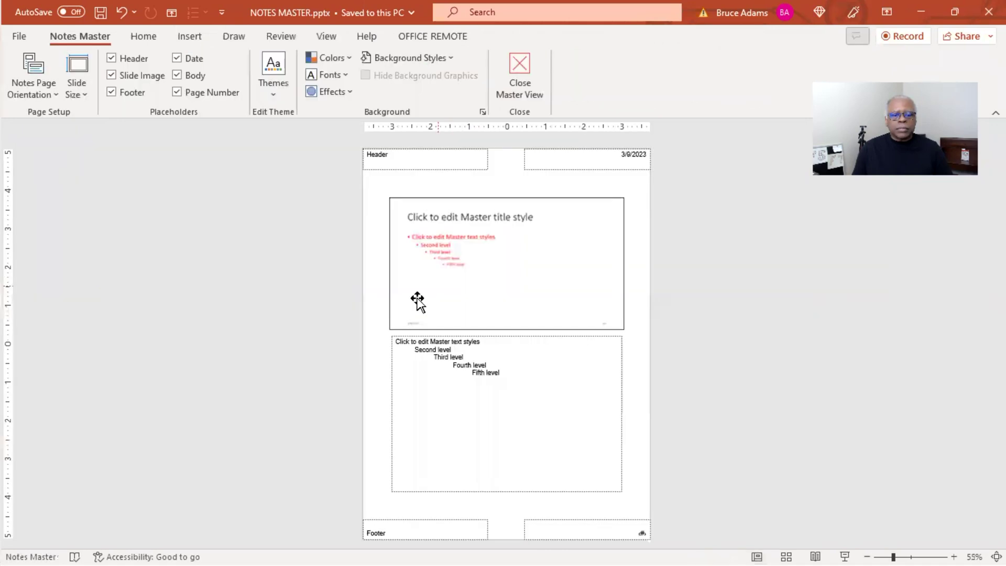
- Make all five levels of notes body text red, then close Master View
left_click(478, 372)
key("ctrl+a")
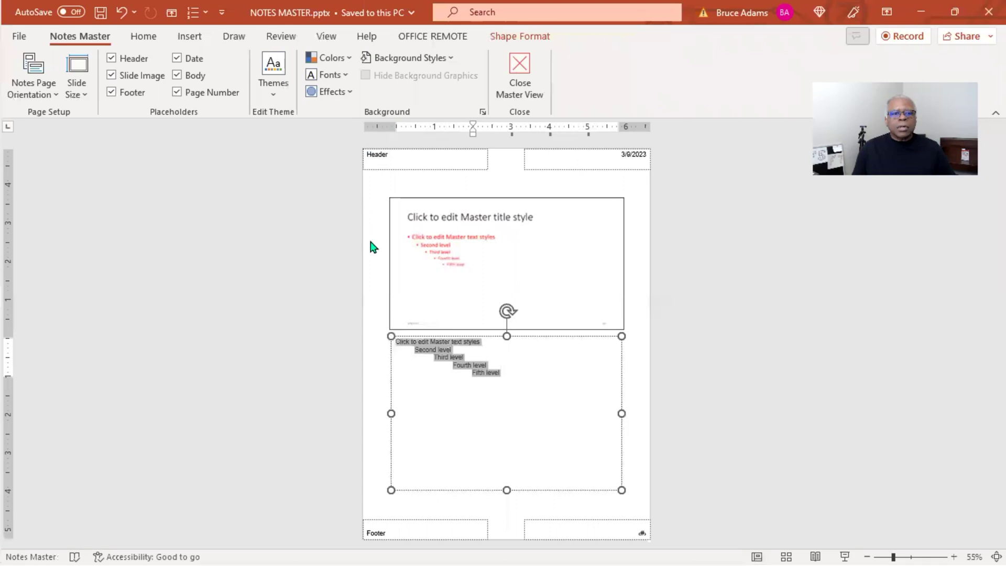
right_click(433, 345)
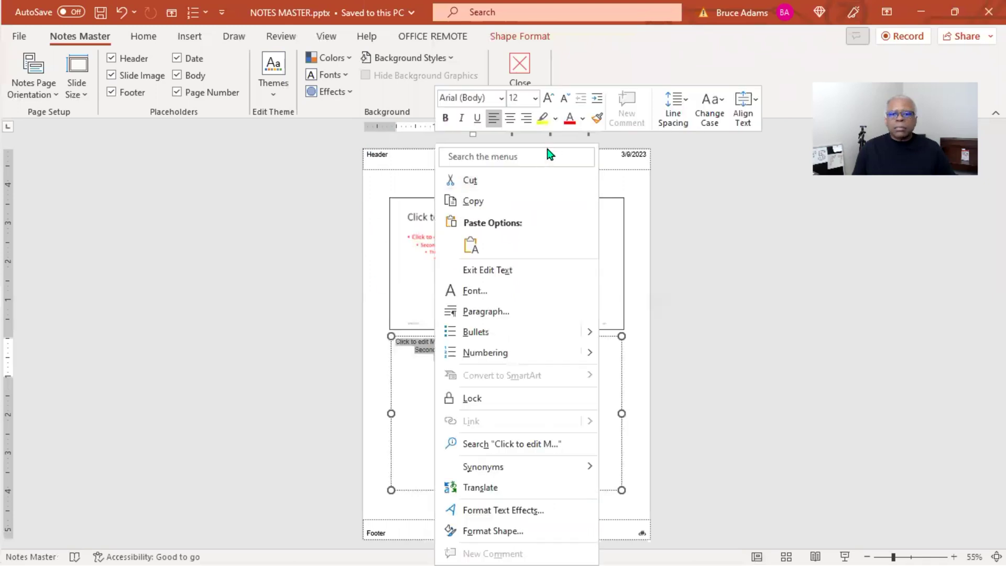
left_click(570, 125)
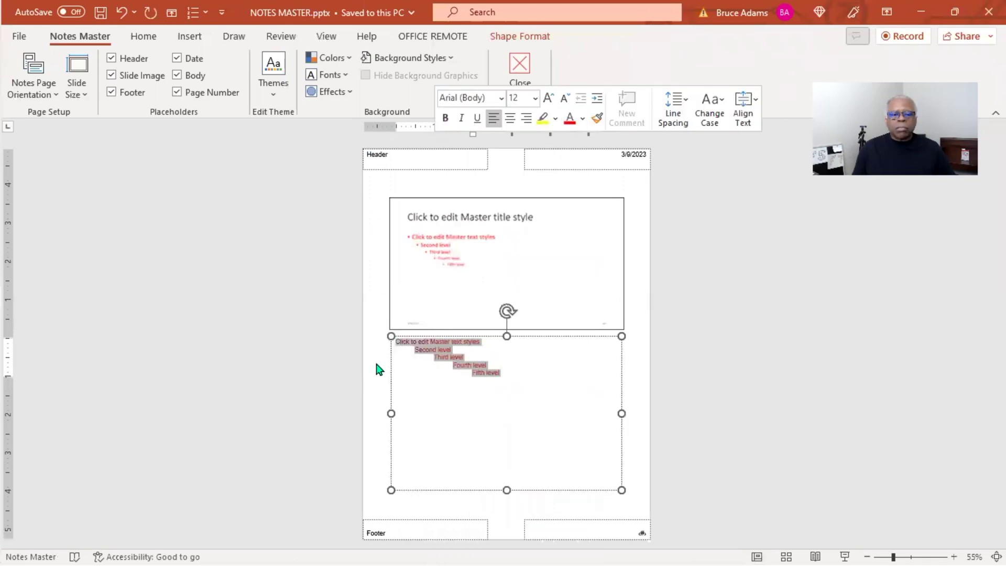
left_click(519, 66)
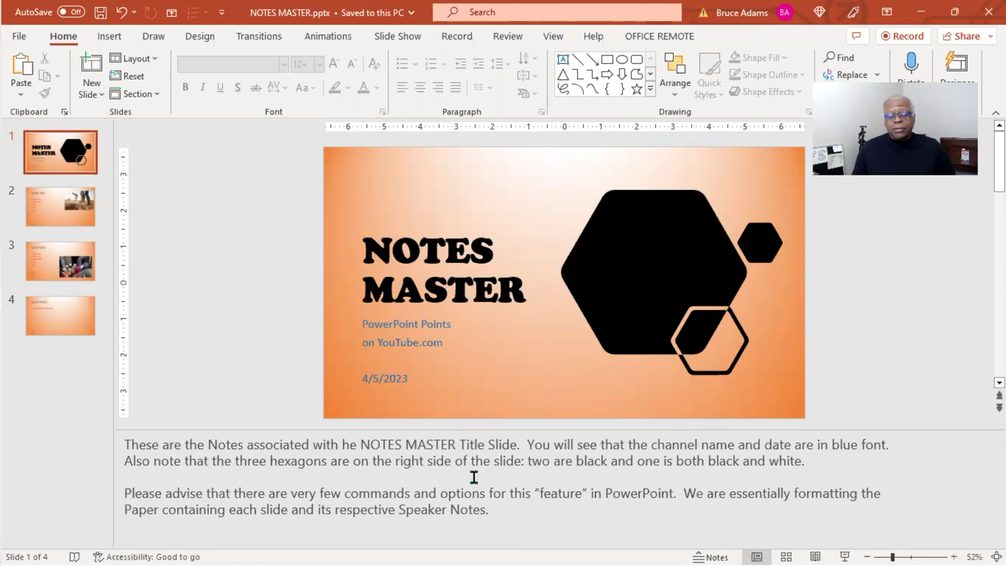
left_click(460, 452)
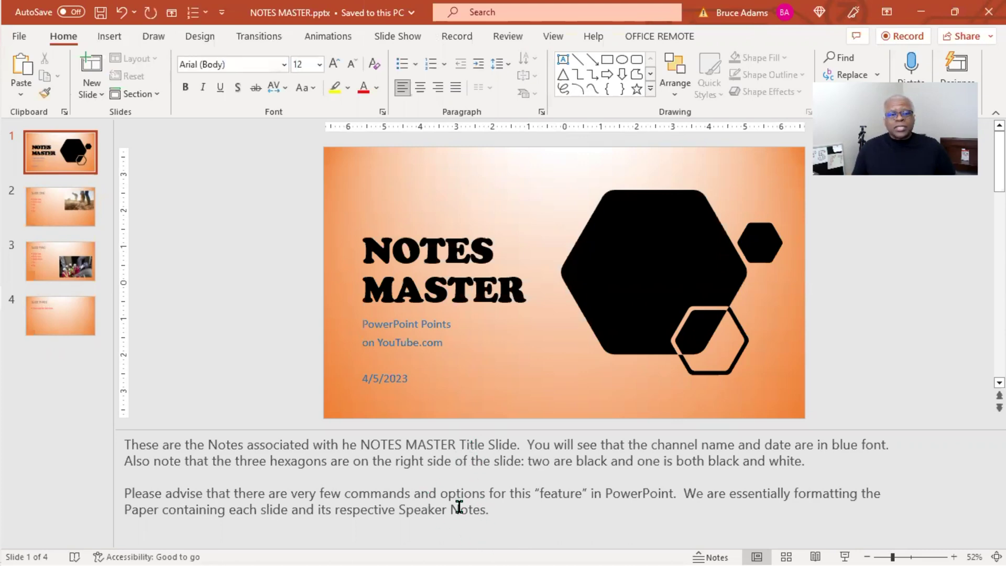
left_click(473, 461)
left_click(400, 507)
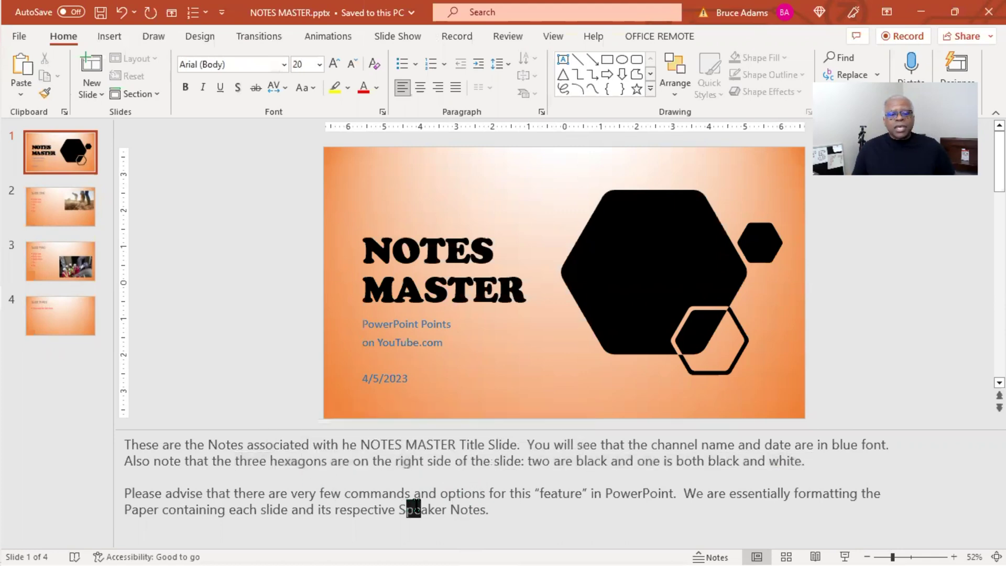
left_click_drag(486, 510, 261, 509)
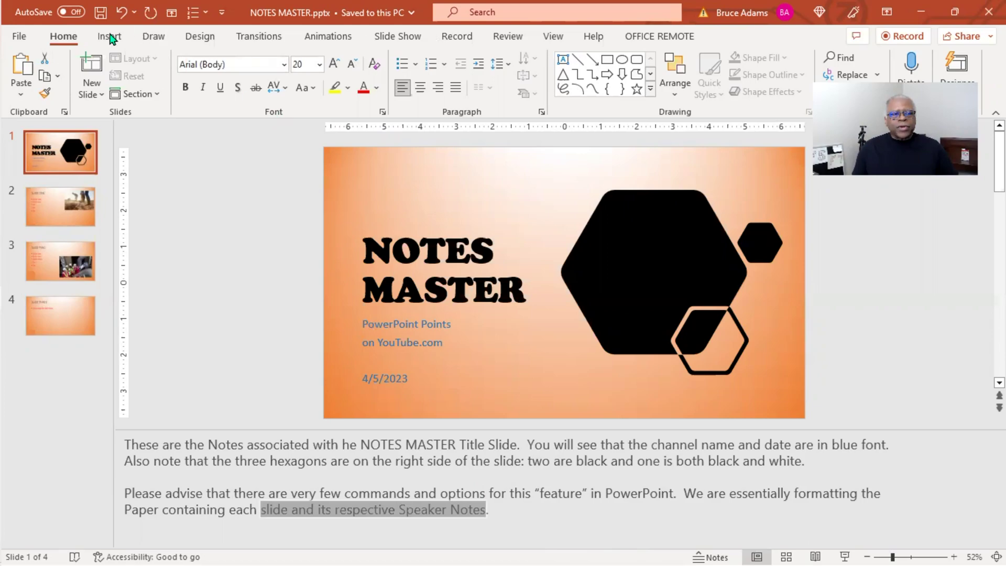
left_click(19, 36)
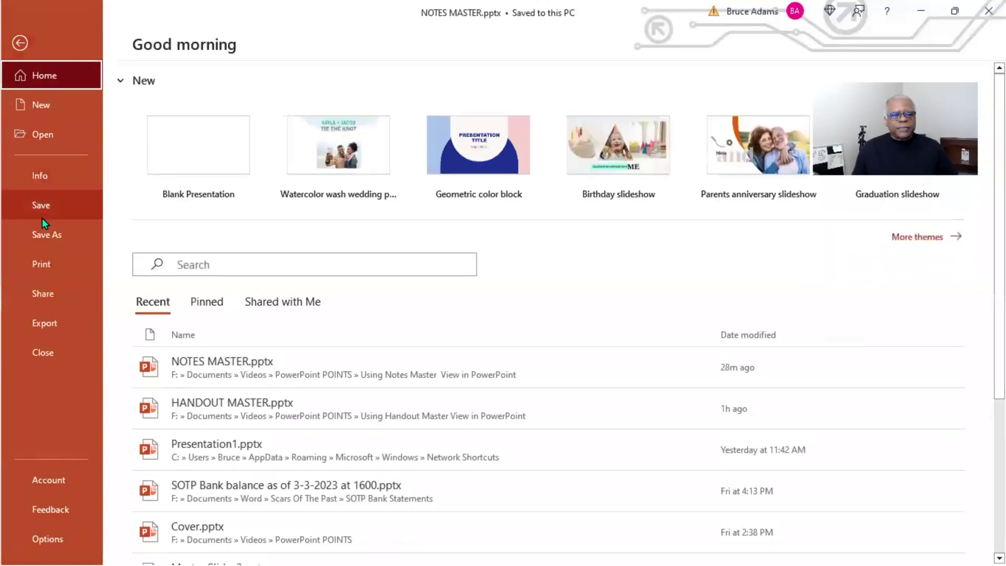
- In the Print preview, switch the layout from Outline to Notes Pages for slide 1
left_click(40, 267)
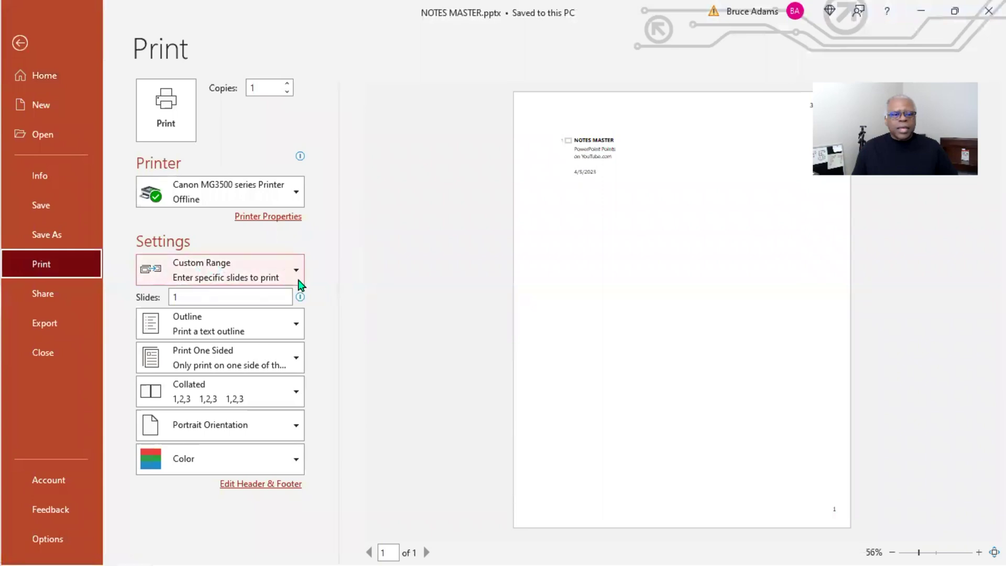
left_click(296, 323)
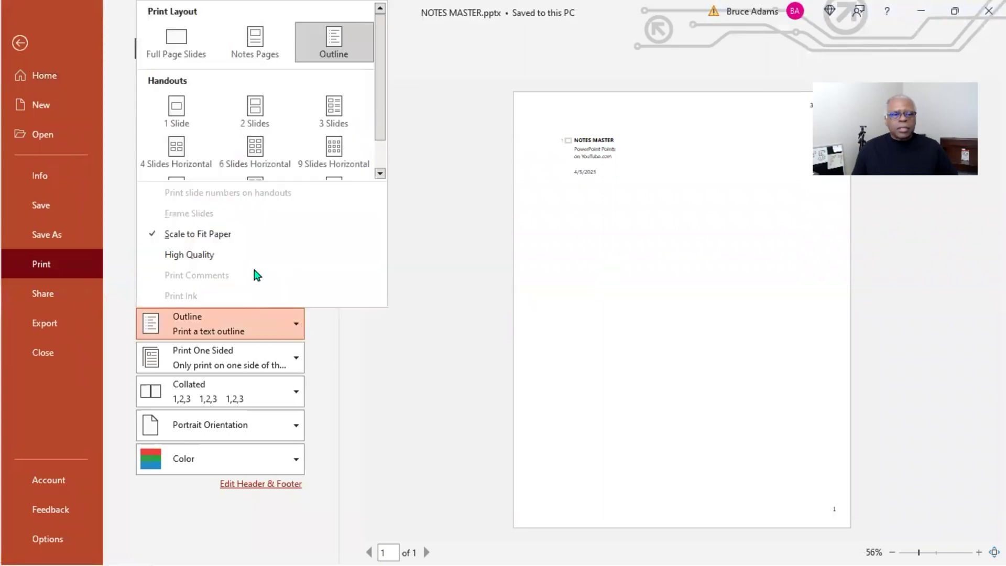
left_click(257, 40)
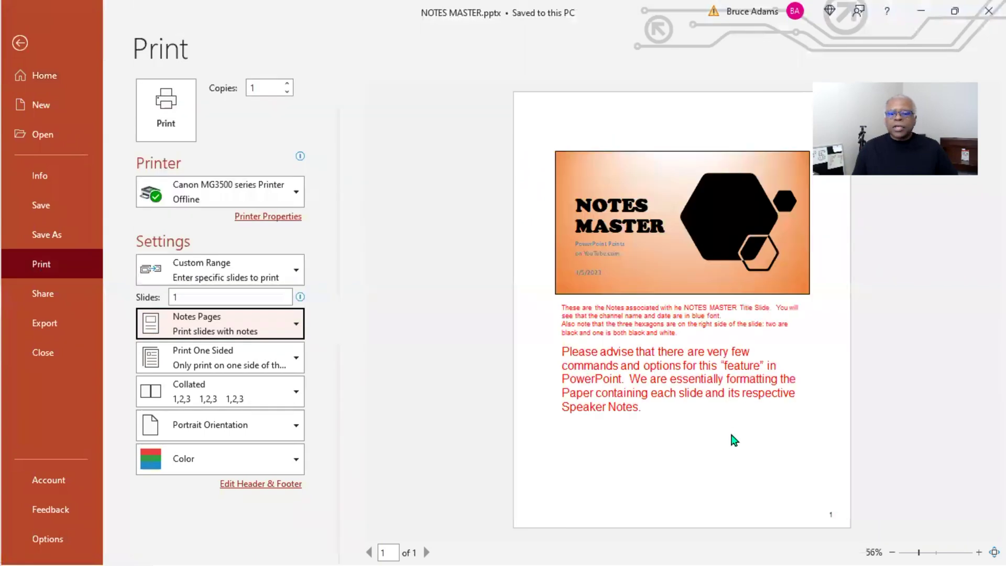